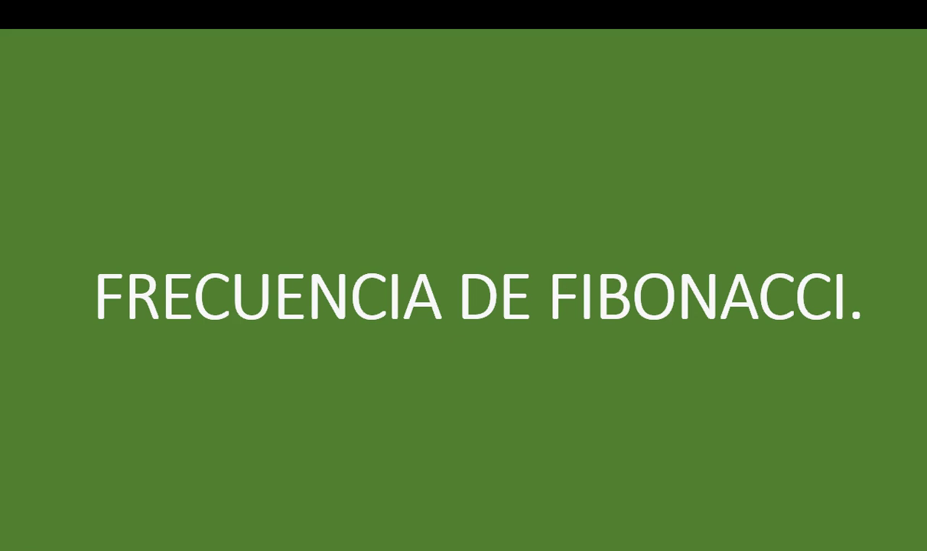
# Advance past the Fibonacci title slides to the VBA editor and open the Insert menu.
pyautogui.press('Right')
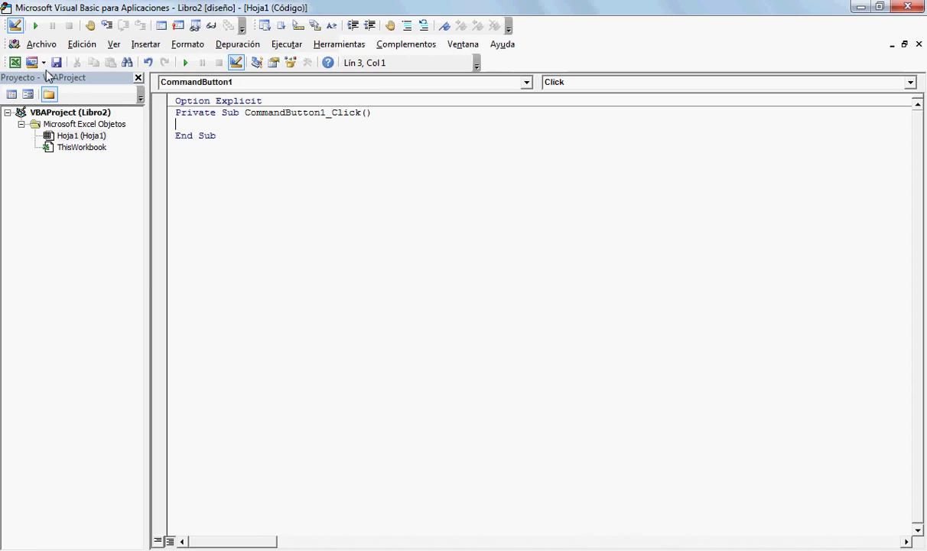
pyautogui.click(43, 63)
# Insert a UserForm and place a text box, a command button and a large list box on it.
pyautogui.click(68, 79)
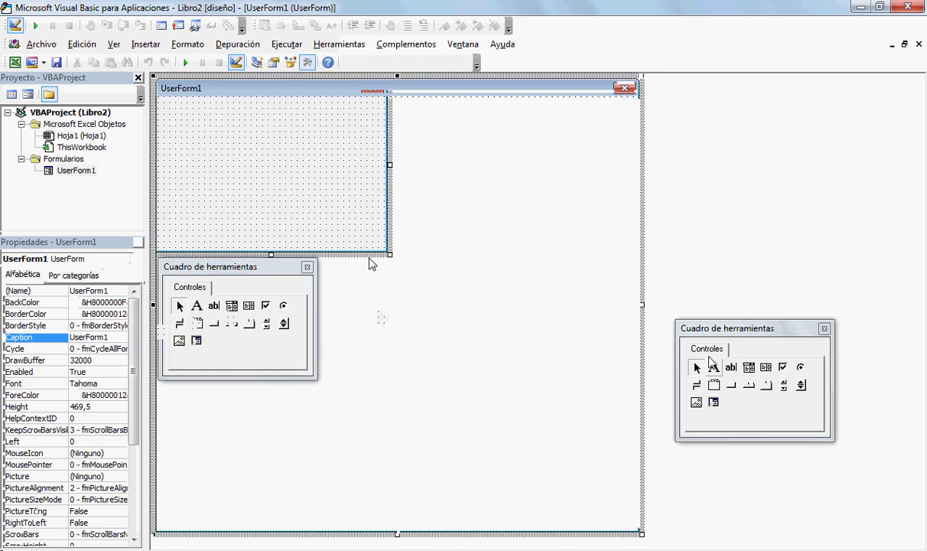
pyautogui.click(731, 367)
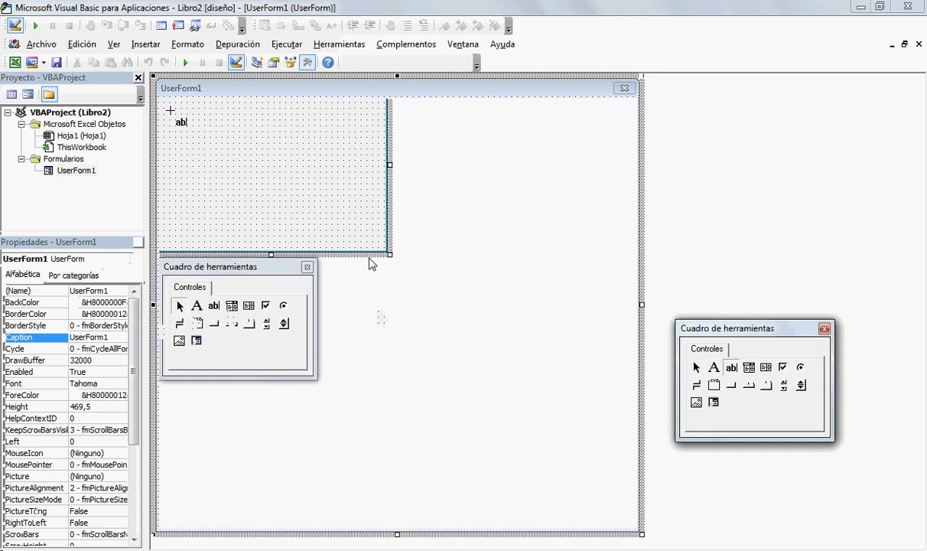
pyautogui.click(170, 111)
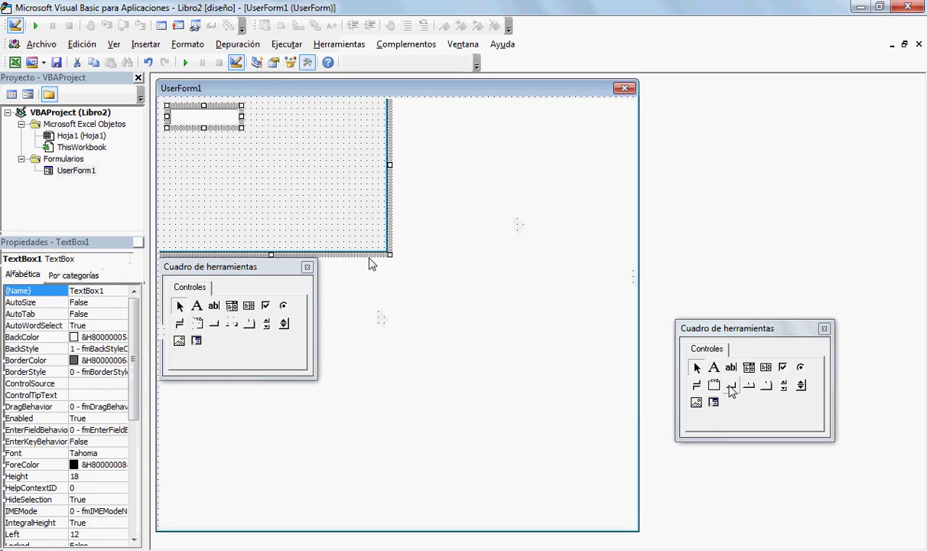
pyautogui.click(731, 387)
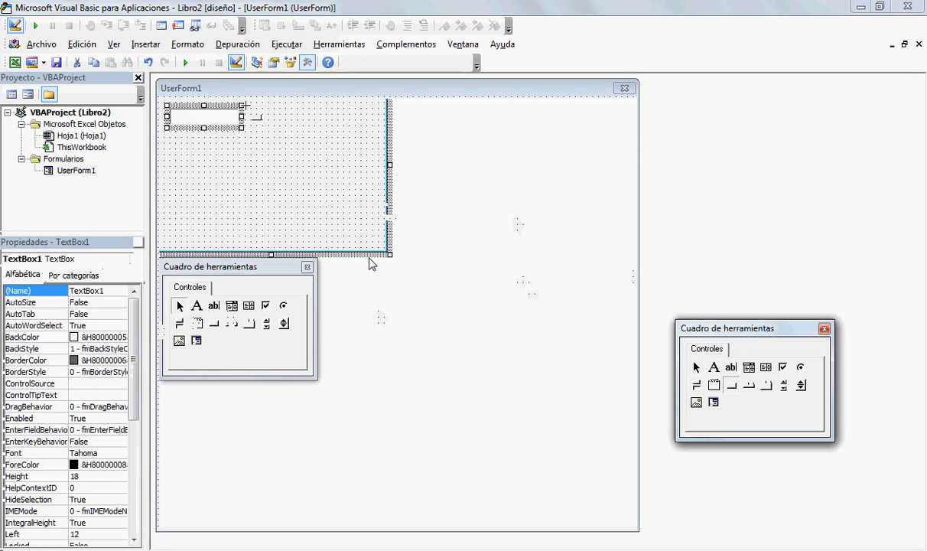
pyautogui.click(243, 104)
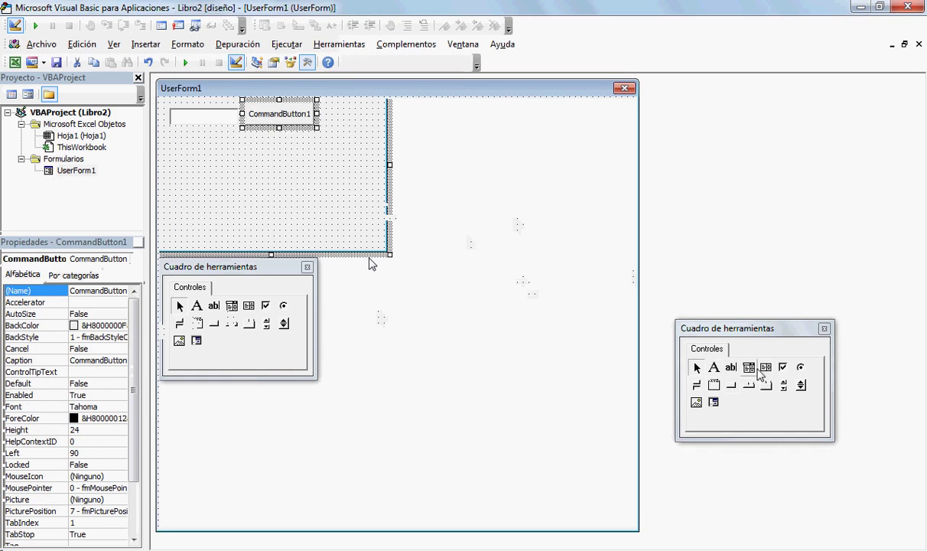
pyautogui.click(765, 369)
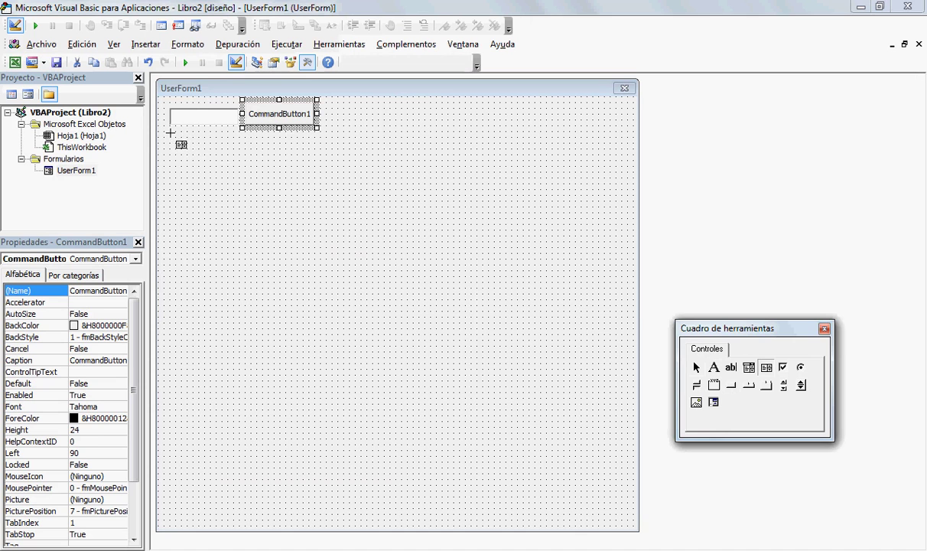
pyautogui.moveTo(169, 132); pyautogui.dragTo(539, 506)
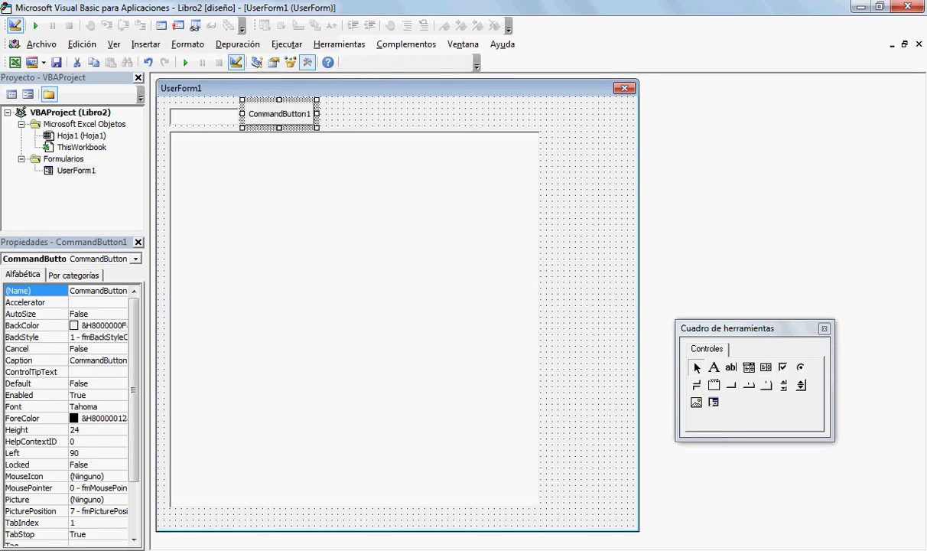
# Narrow the form and give the text box and list box SpecialEffect 3.
pyautogui.click(574, 398)
pyautogui.moveTo(640, 308); pyautogui.dragTo(556, 316)
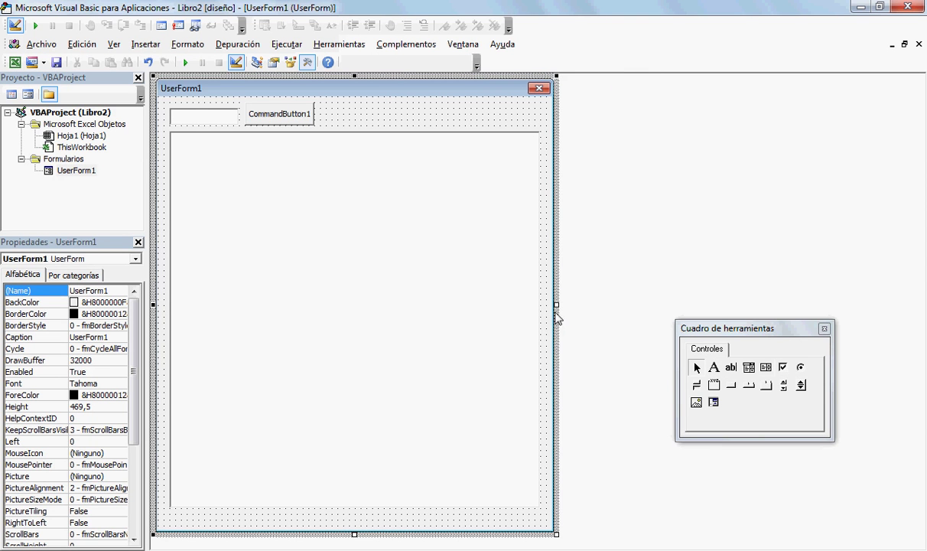
pyautogui.moveTo(556, 317); pyautogui.dragTo(555, 306)
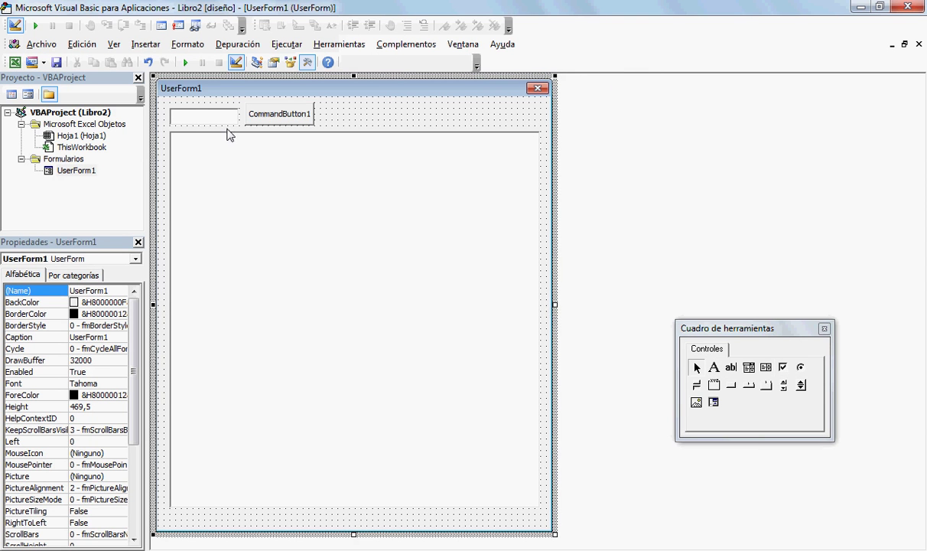
pyautogui.click(214, 118)
pyautogui.keyDown('ctrl'); pyautogui.click(247, 142); pyautogui.keyUp('ctrl')
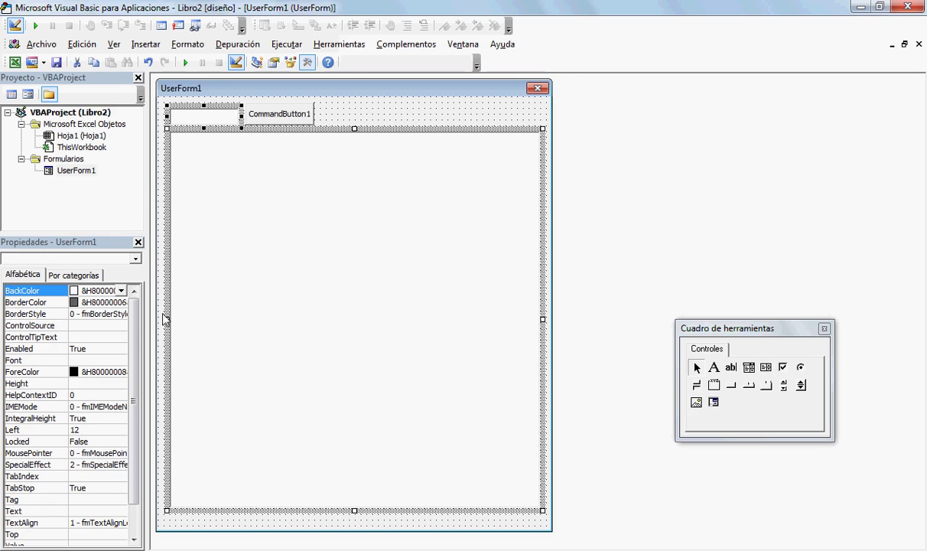
pyautogui.doubleClick(98, 464)
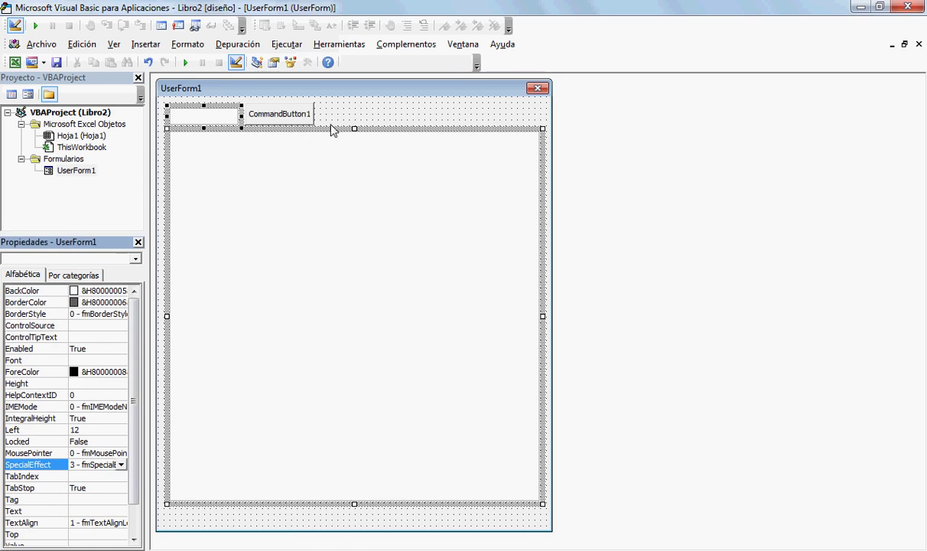
# Caption the command button 'Calcular' and open its click code.
pyautogui.click(302, 115)
pyautogui.click(119, 361)
pyautogui.doubleClick(120, 361)
pyautogui.write('Cal')
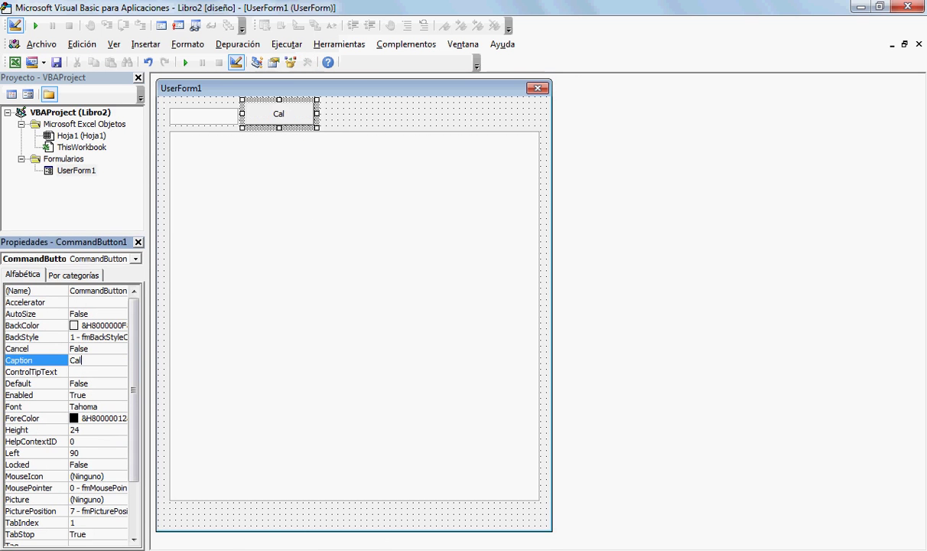
pyautogui.write('cular')
pyautogui.click(323, 107)
pyautogui.doubleClick(299, 119)
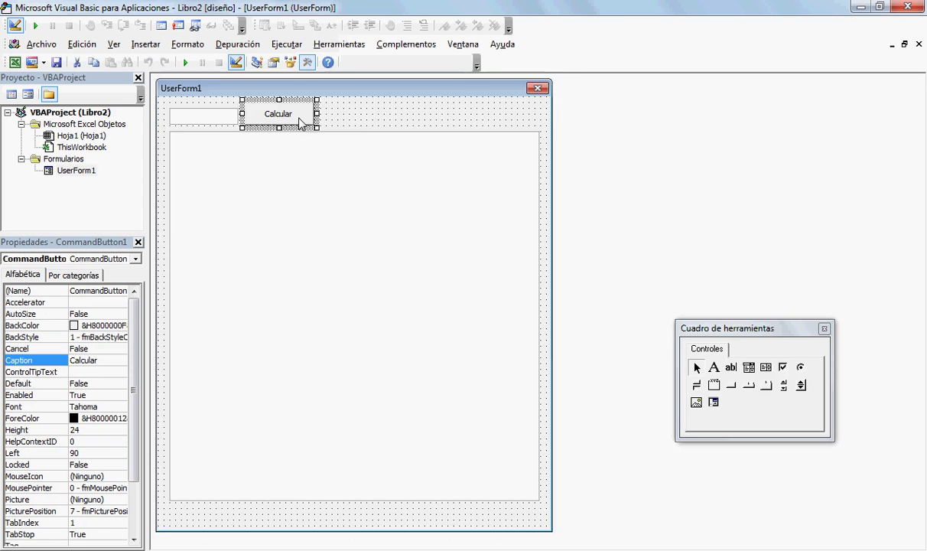
# Declare A, B, C and I as Long in the Calcular click procedure.
pyautogui.press('Delete')
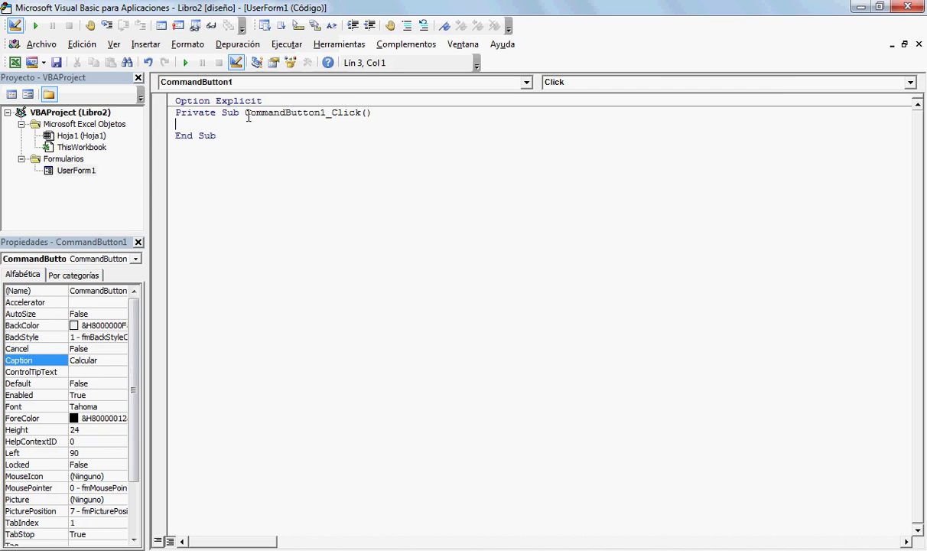
pyautogui.write('dim ')
pyautogui.write('A as long')
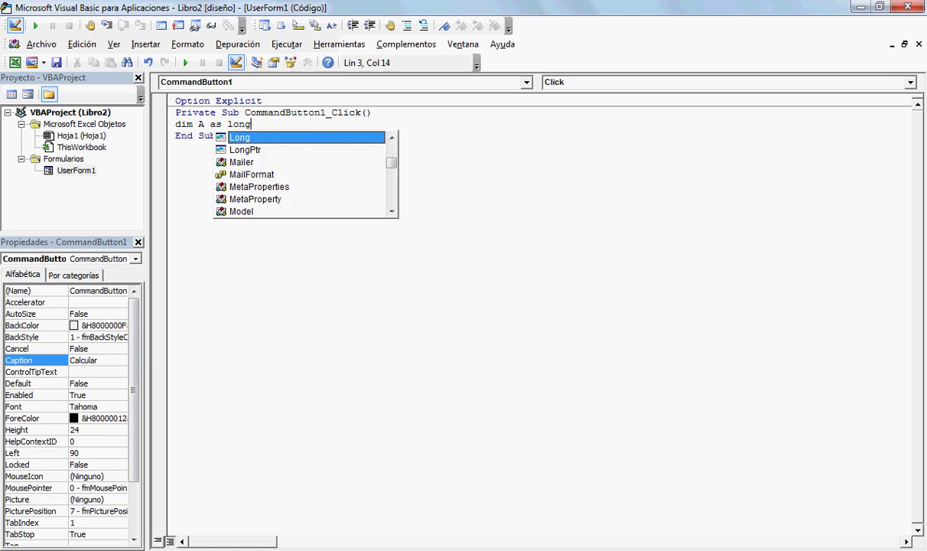
pyautogui.press('Return')
pyautogui.write('dim')
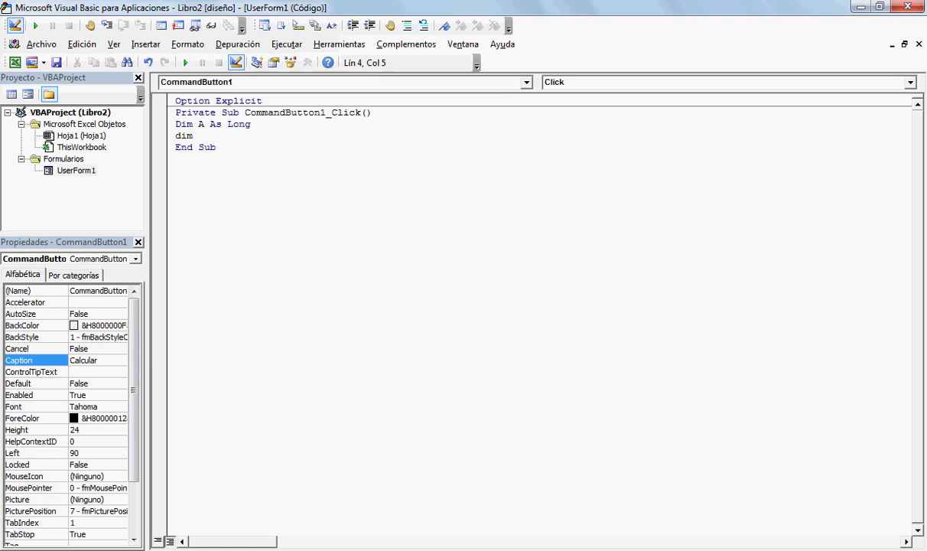
pyautogui.write('B as ')
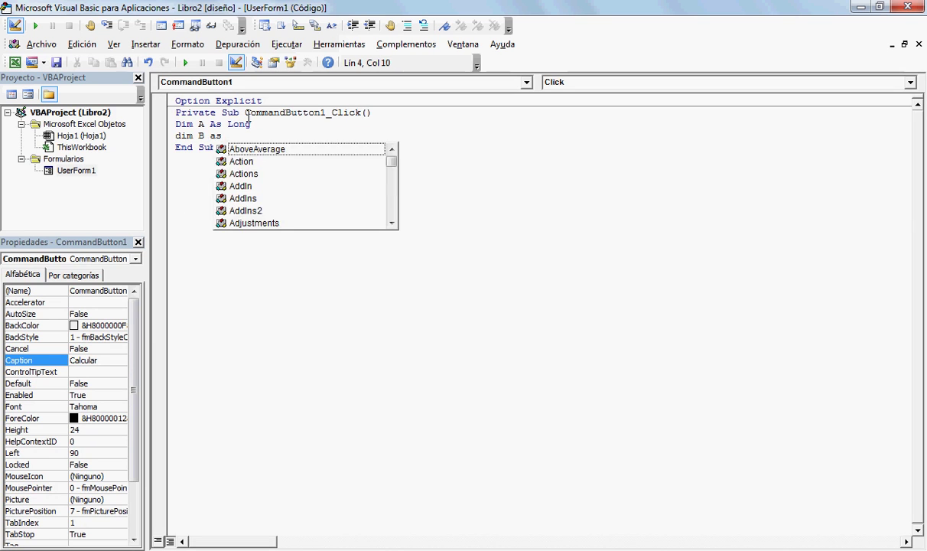
pyautogui.write('long')
pyautogui.press('Return')
pyautogui.write('di')
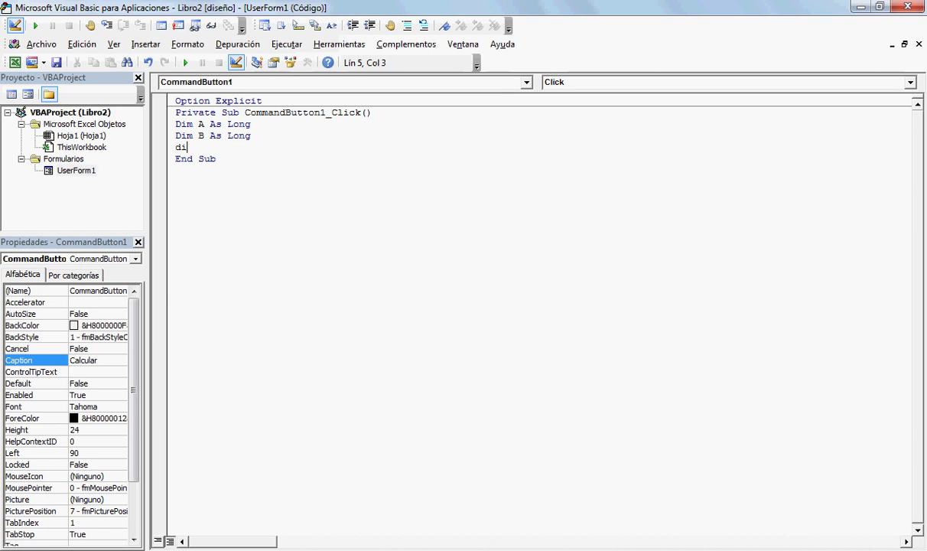
pyautogui.write('m C as ')
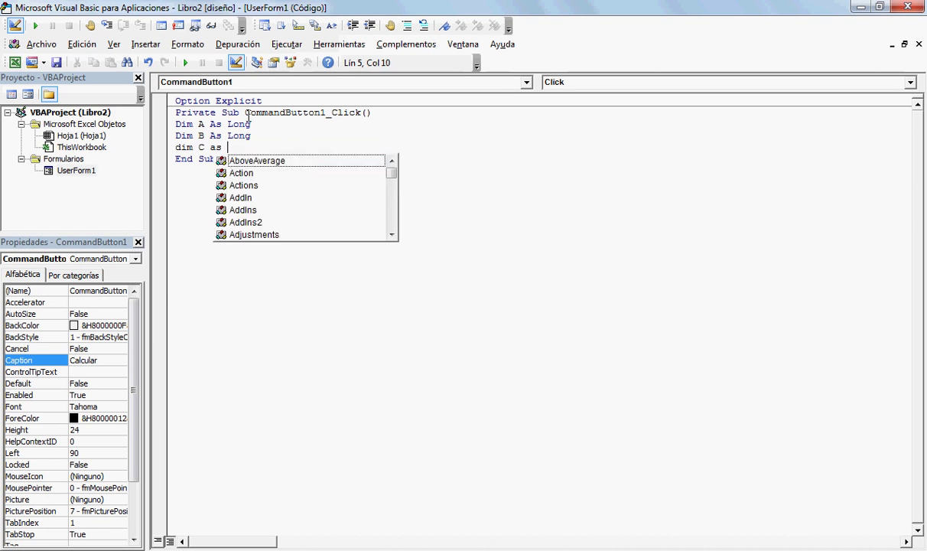
pyautogui.write('lon')
pyautogui.press('Return')
pyautogui.write('Di')
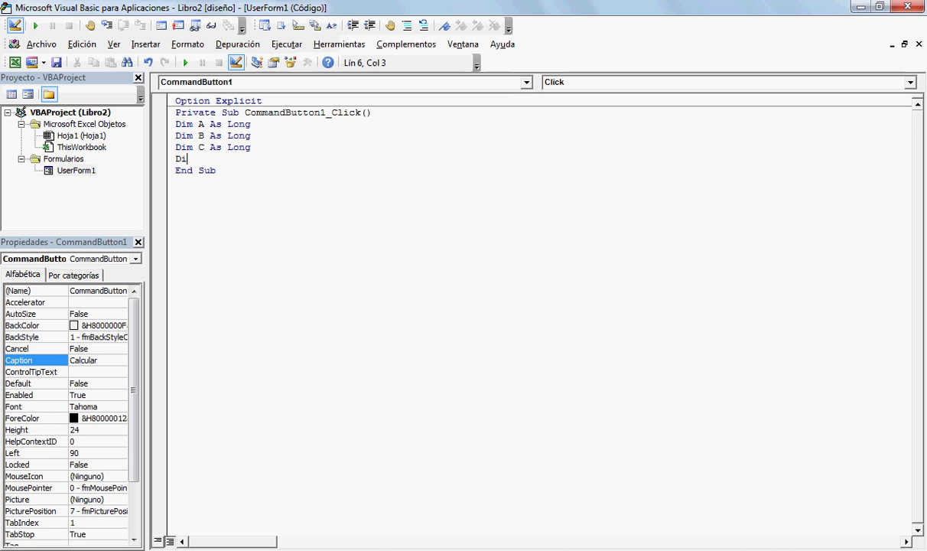
pyautogui.write('m I as ')
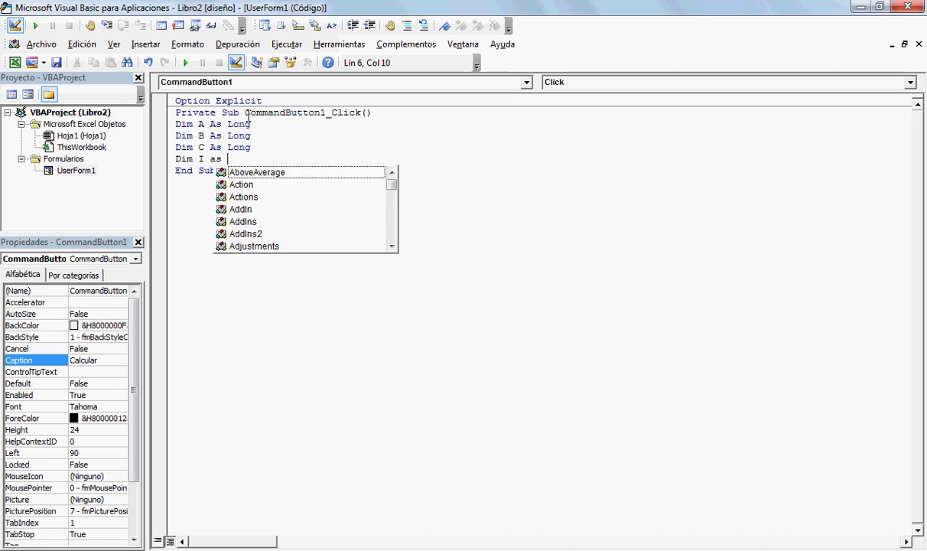
pyautogui.write('long')
pyautogui.press('Return')
pyautogui.press('Return')
# Initialize the variables with A = 0 and B = 1.
pyautogui.press('Return')
pyautogui.press('Return')
pyautogui.press('Return')
pyautogui.press('Return')
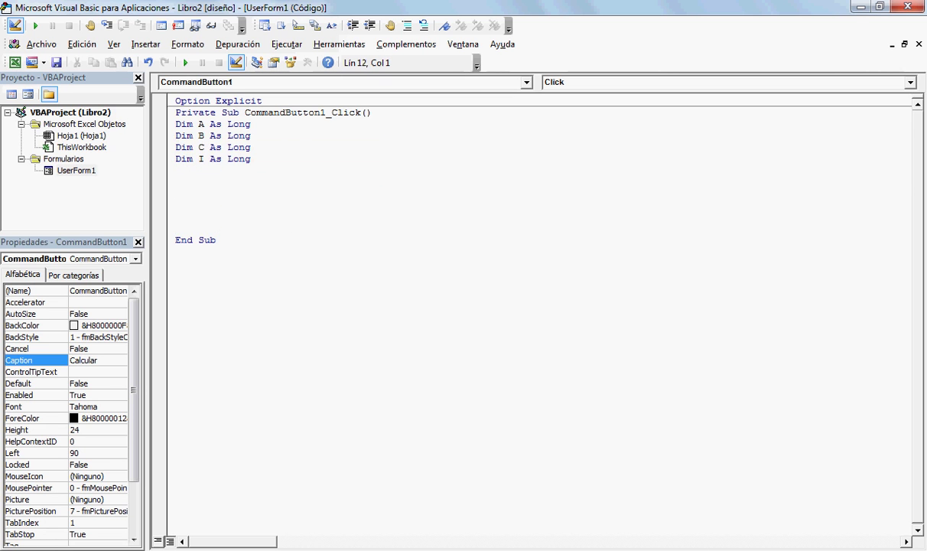
pyautogui.press('Up')
pyautogui.press('Up')
pyautogui.press('Up')
pyautogui.write('a=')
pyautogui.write('0')
pyautogui.press('Return')
pyautogui.write('b')
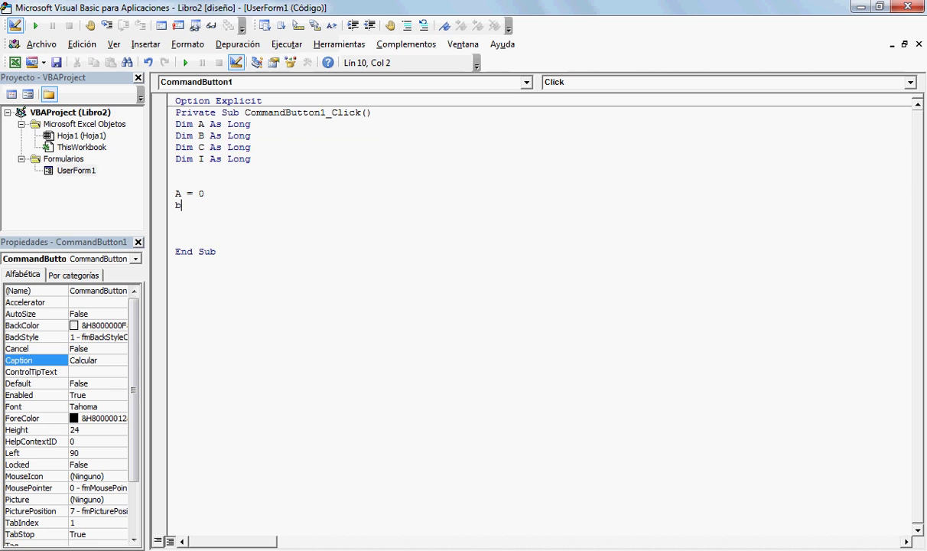
pyautogui.write('=1')
pyautogui.press('Return')
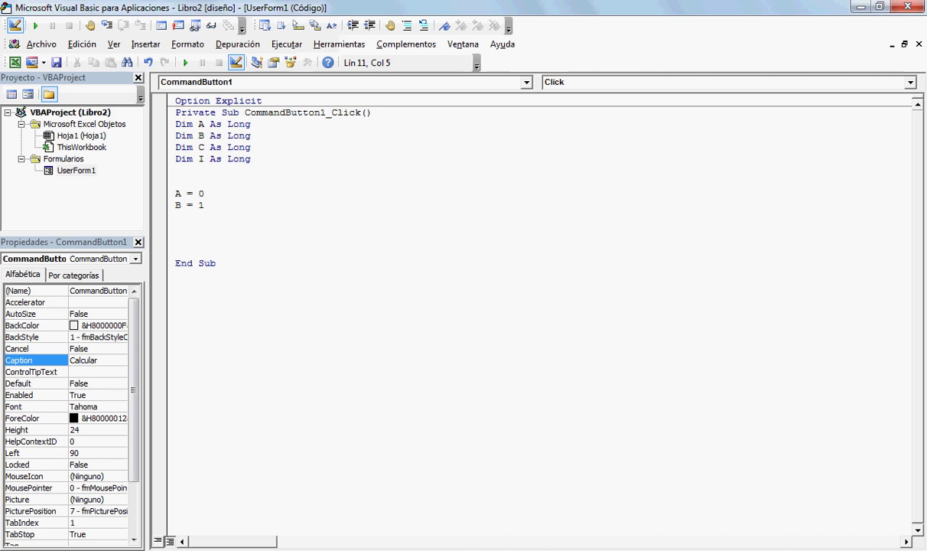
# Add a For I = 1 To TextBox1 … Next I loop.
pyautogui.write('for i=')
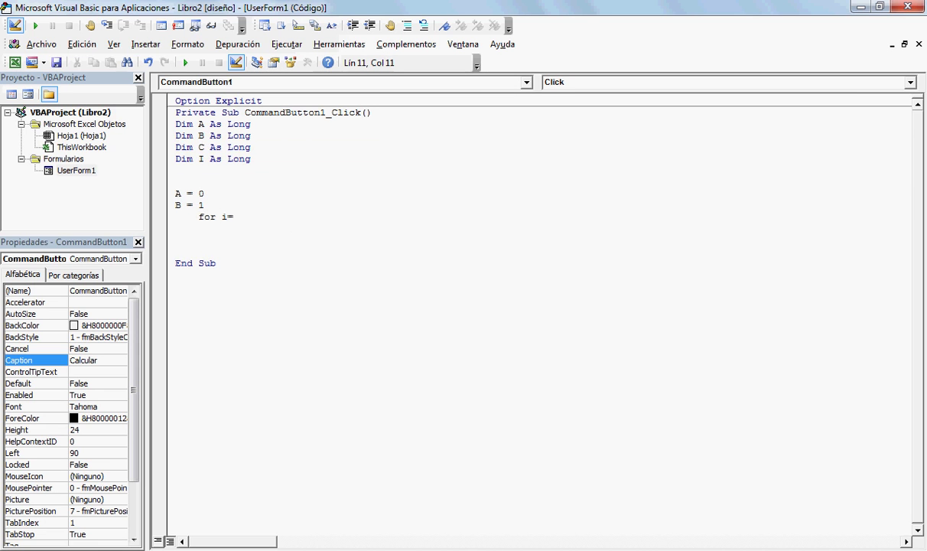
pyautogui.write('1 to tex')
pyautogui.write('tbox1')
pyautogui.press('Return')
pyautogui.press('Return')
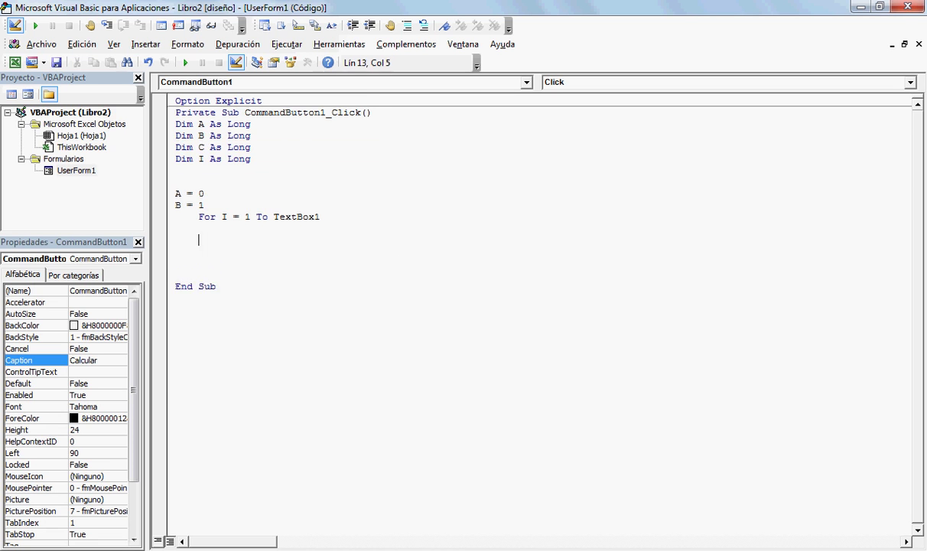
pyautogui.press('Return')
pyautogui.press('Return')
pyautogui.press('Return')
pyautogui.write('next ')
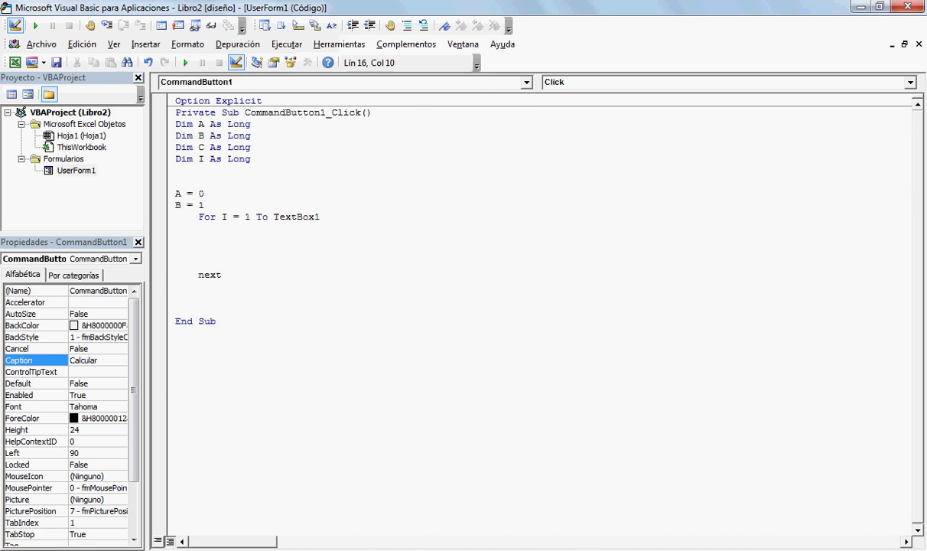
pyautogui.write('i')
pyautogui.press('Down')
pyautogui.press('Delete')
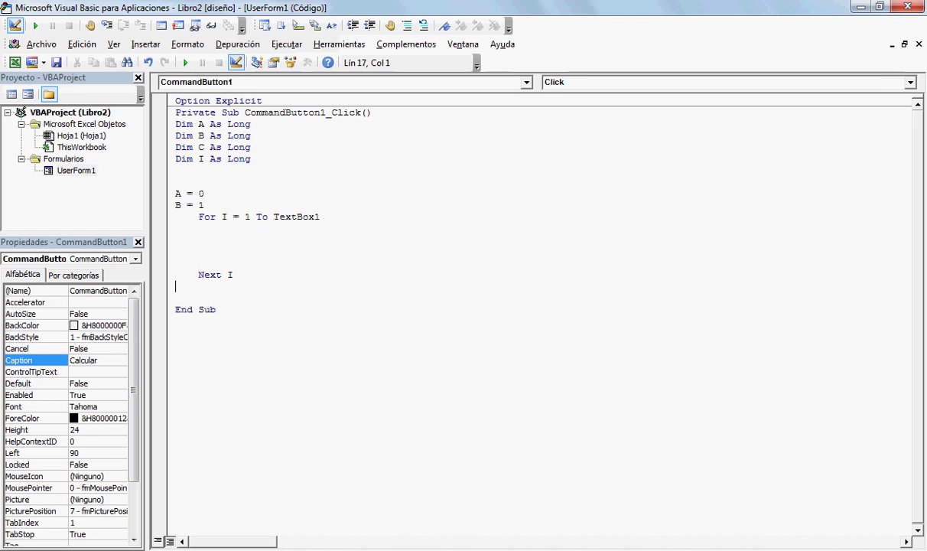
pyautogui.press('Up')
pyautogui.press('Up')
pyautogui.press('Up')
pyautogui.press('Up')
pyautogui.press('Tab')
# Inside the loop, write C = B and B = B + A.
pyautogui.write('c = b')
pyautogui.press('Return')
pyautogui.write('b=')
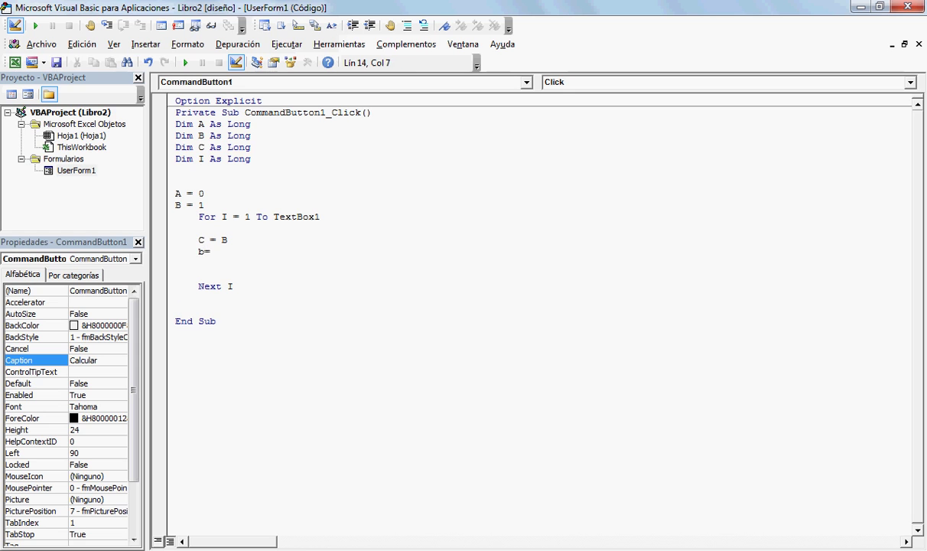
pyautogui.write('b')
pyautogui.write('+a')
pyautogui.press('Return')
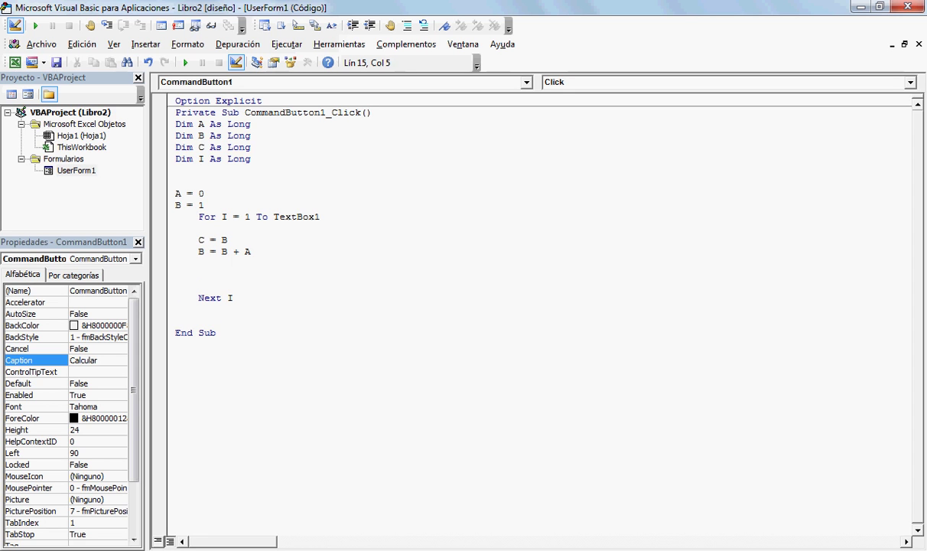
pyautogui.press('Tab')
# Add ListBox1.AddItem C and A = C to the loop body.
pyautogui.write('listb')
pyautogui.write('ox1.ad')
pyautogui.press('space')
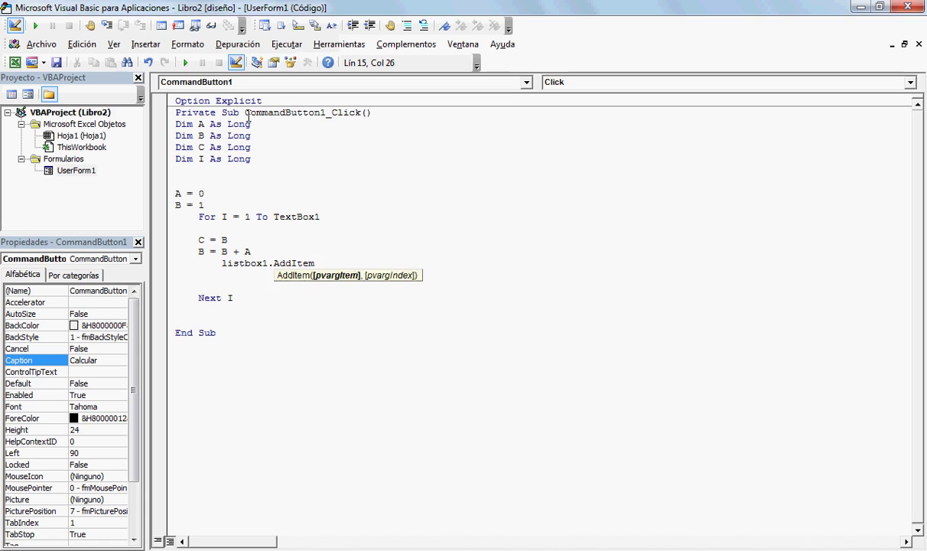
pyautogui.write('c')
pyautogui.press('Return')
pyautogui.press('BackSpace')
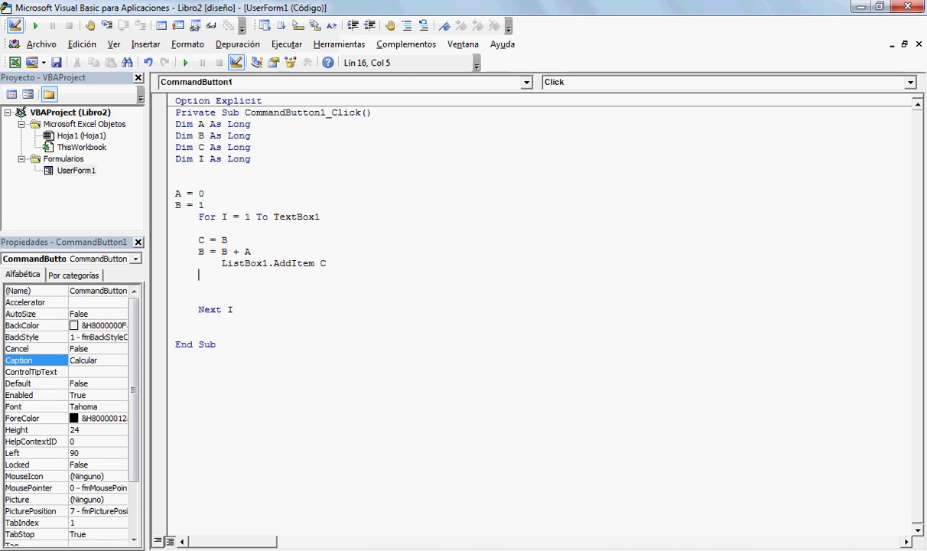
pyautogui.write('a')
pyautogui.write('c')
pyautogui.press('Return')
pyautogui.press('Delete')
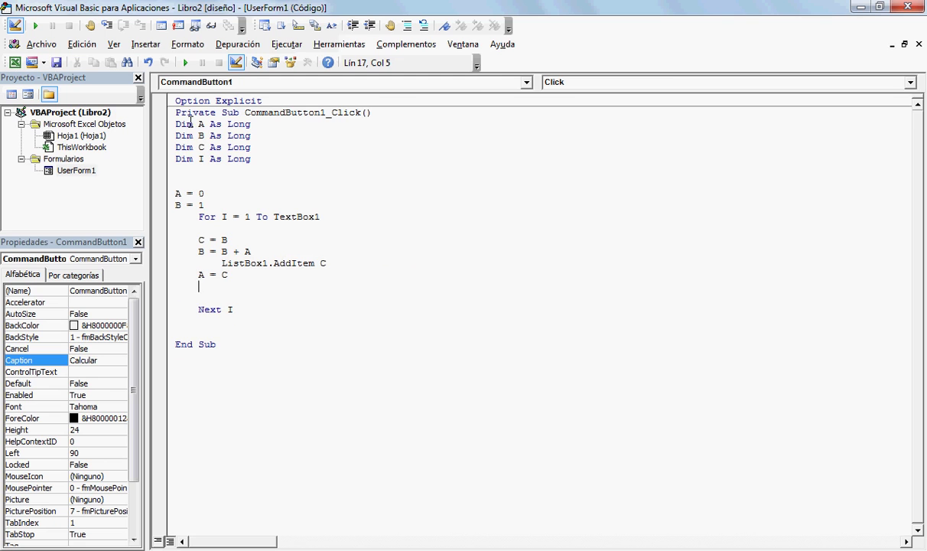
pyautogui.click(273, 173)
# Run the form with 12 terms, check the list reaches 144, then reopen the Calcular code.
pyautogui.click(185, 62)
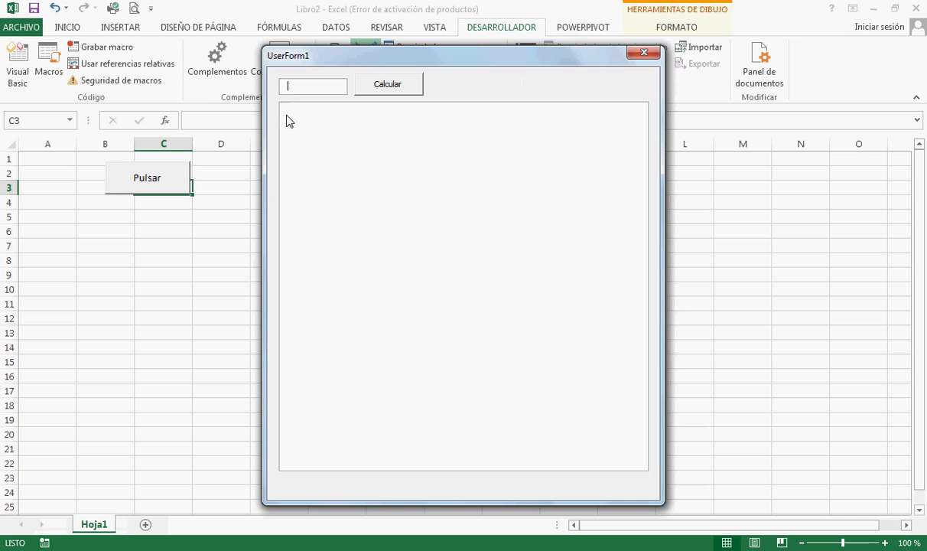
pyautogui.write('12')
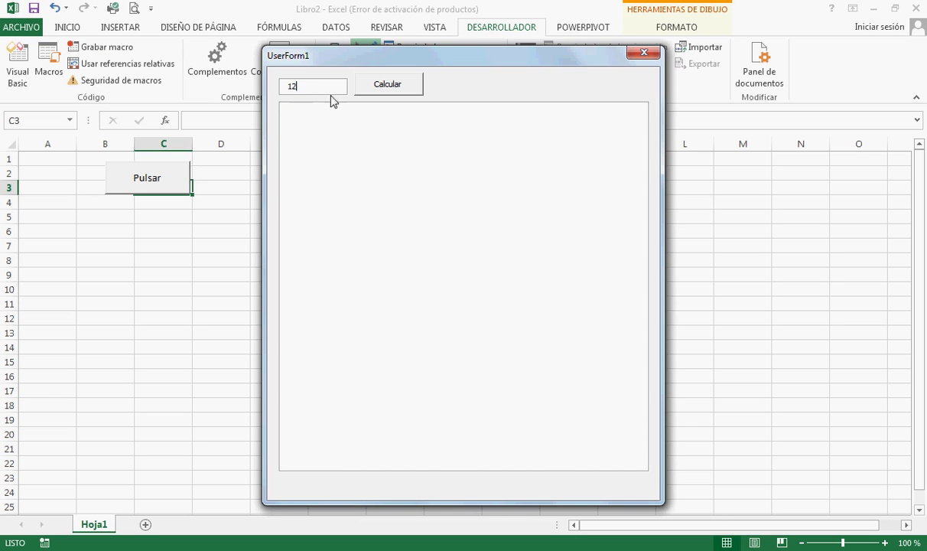
pyautogui.click(358, 87)
pyautogui.moveTo(302, 110); pyautogui.dragTo(307, 213)
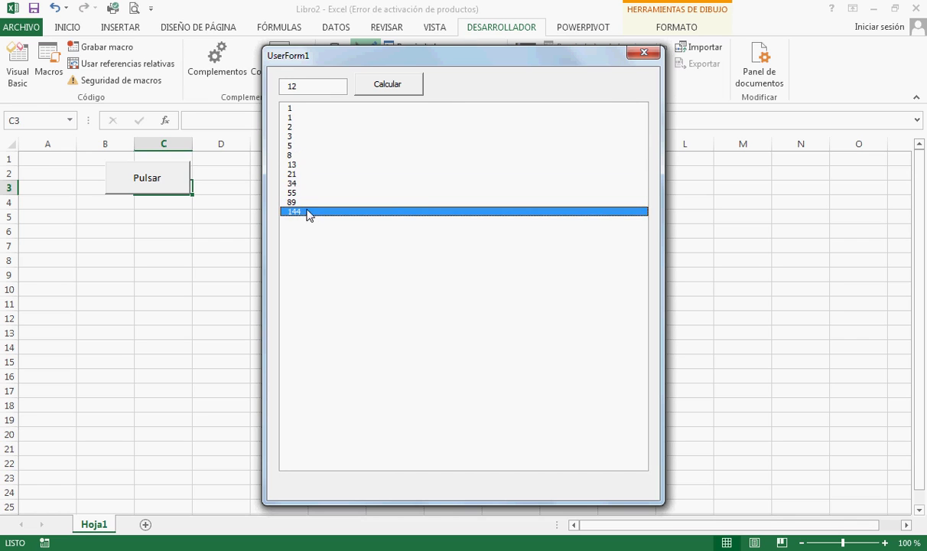
pyautogui.click(642, 55)
pyautogui.doubleClick(296, 117)
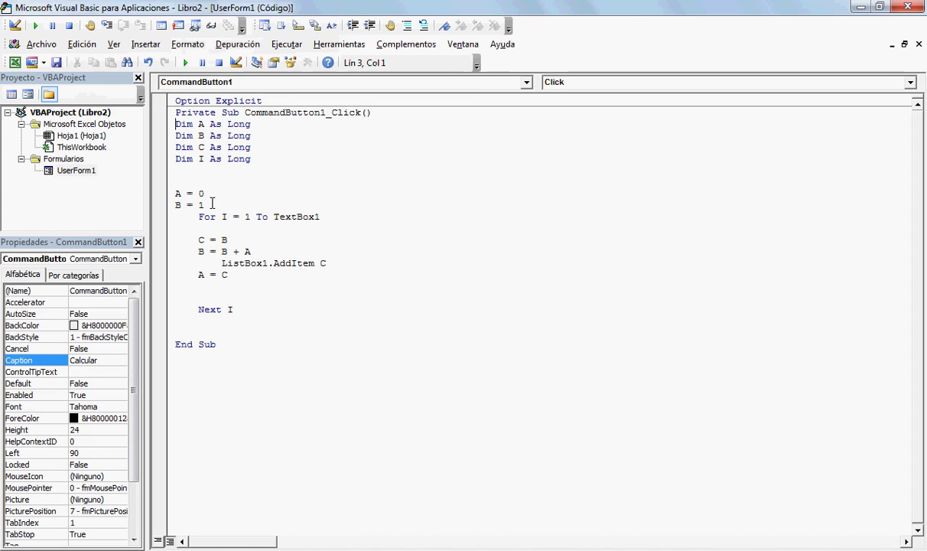
# Add With ListBox1 after B = 1 and End With after Next I.
pyautogui.click(210, 204)
pyautogui.press('Return')
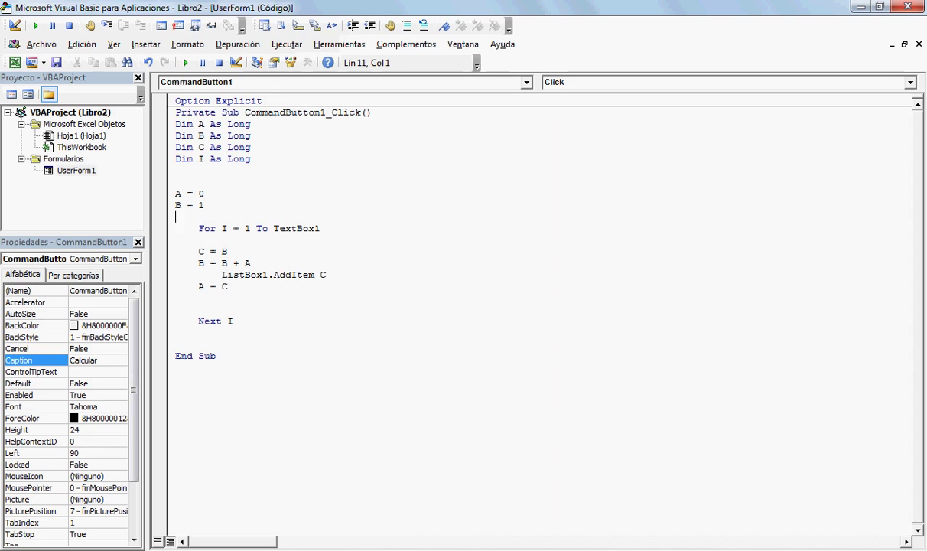
pyautogui.write('with li')
pyautogui.write('t')
pyautogui.press('BackSpace')
pyautogui.write('st')
pyautogui.write('box1')
pyautogui.press('Return')
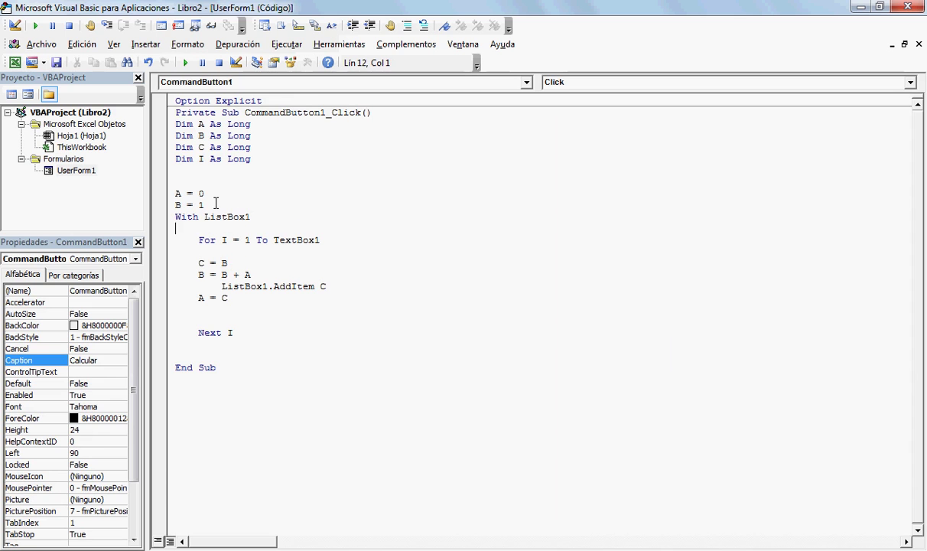
pyautogui.press('Down')
pyautogui.press('Down')
pyautogui.press('Down')
pyautogui.press('Down')
pyautogui.press('Down')
pyautogui.write('end With')
pyautogui.press('Return')
# Add the line .List(.ListCount - 1, 1) = C to fill the second column.
pyautogui.press('Return')
# Change the AddItem argument from C to I.
pyautogui.press('Up')
pyautogui.press('Up')
pyautogui.press('Up')
pyautogui.press('Up')
pyautogui.press('Up')
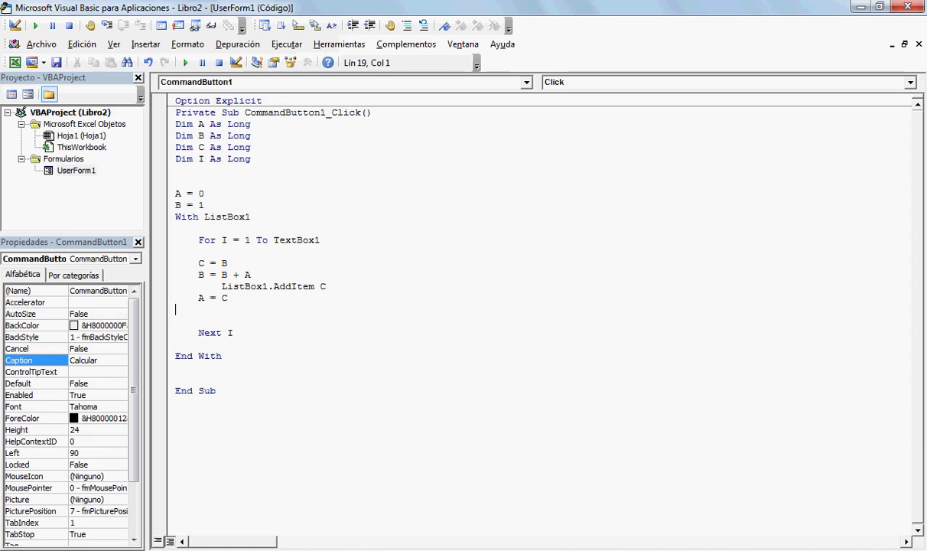
pyautogui.press('Up')
pyautogui.press('Right')
pyautogui.press('Right')
pyautogui.press('Right')
pyautogui.press('Right')
pyautogui.press('Right')
pyautogui.press('Right')
pyautogui.press('Right')
pyautogui.press('Right')
pyautogui.press('BackSpace')
pyautogui.write('I')
pyautogui.press('Return')
pyautogui.write('list')
pyautogui.press('BackSpace')
pyautogui.press('BackSpace')
pyautogui.press('BackSpace')
pyautogui.press('BackSpace')
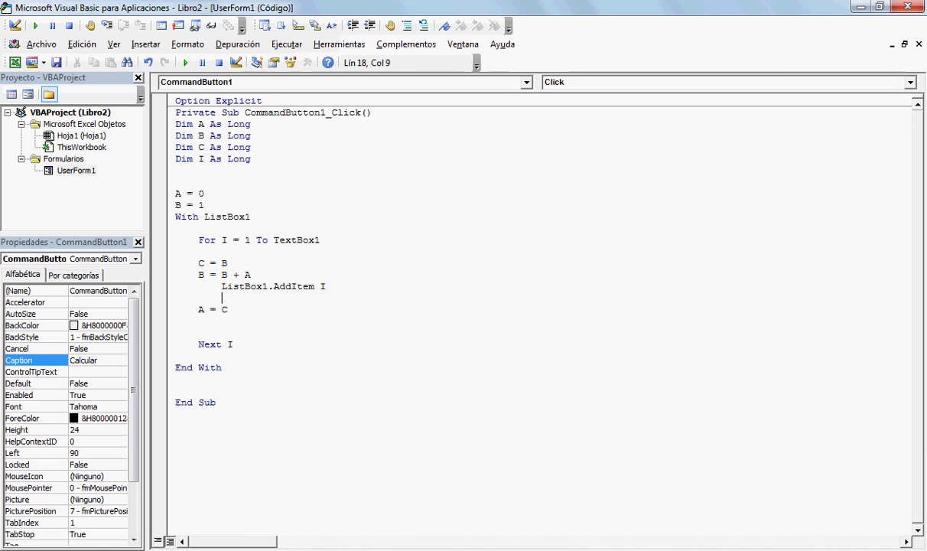
pyautogui.write('.List')
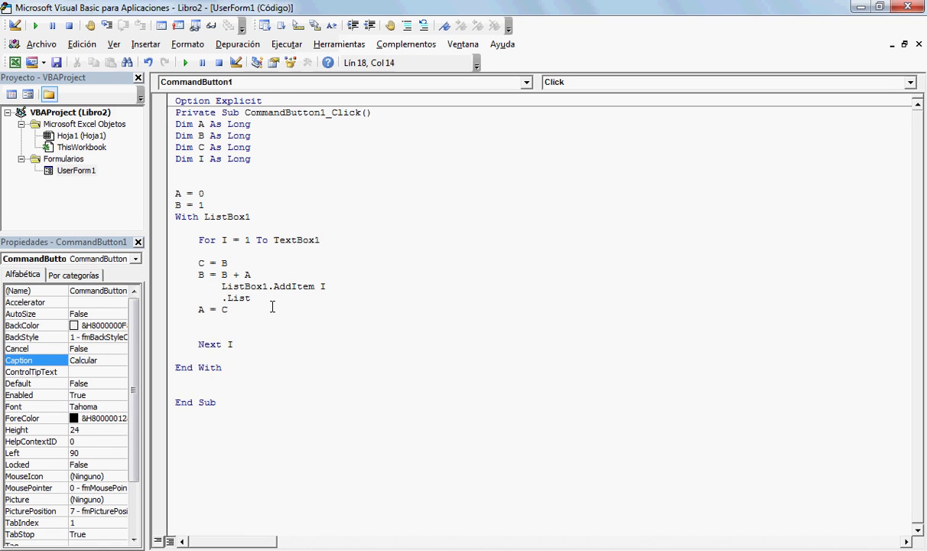
pyautogui.write('(')
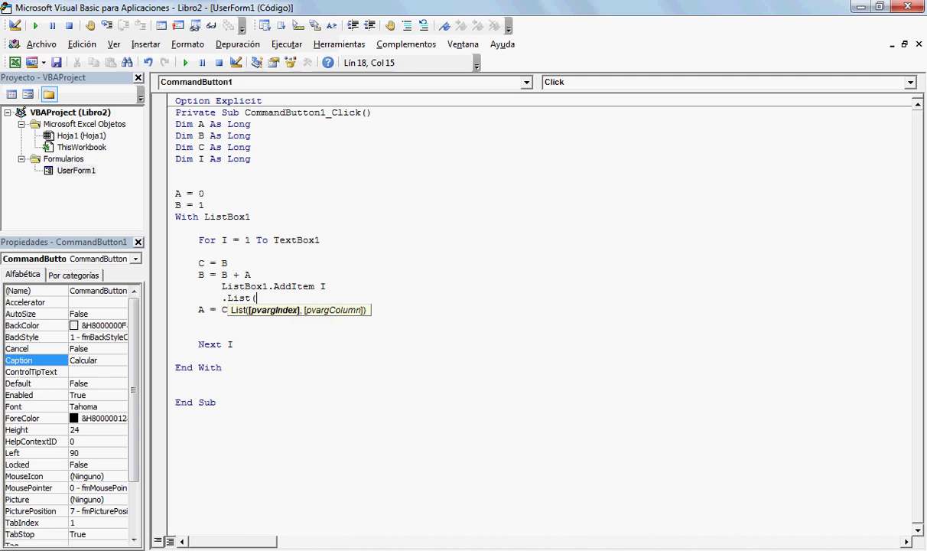
pyautogui.write('list')
pyautogui.press('BackSpace')
pyautogui.press('BackSpace')
pyautogui.press('BackSpace')
pyautogui.write('.li')
pyautogui.press('Down')
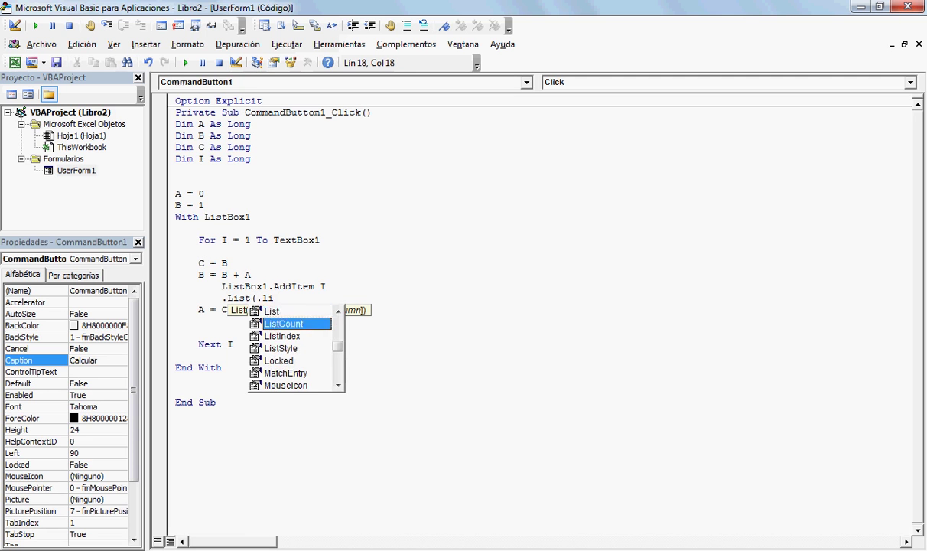
pyautogui.press('Tab')
pyautogui.write('- ')
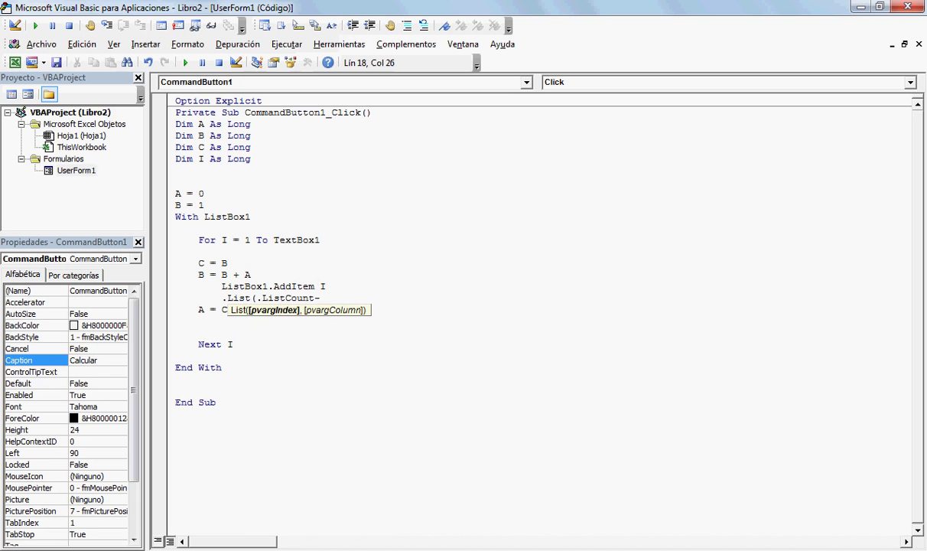
pyautogui.write('1, 1')
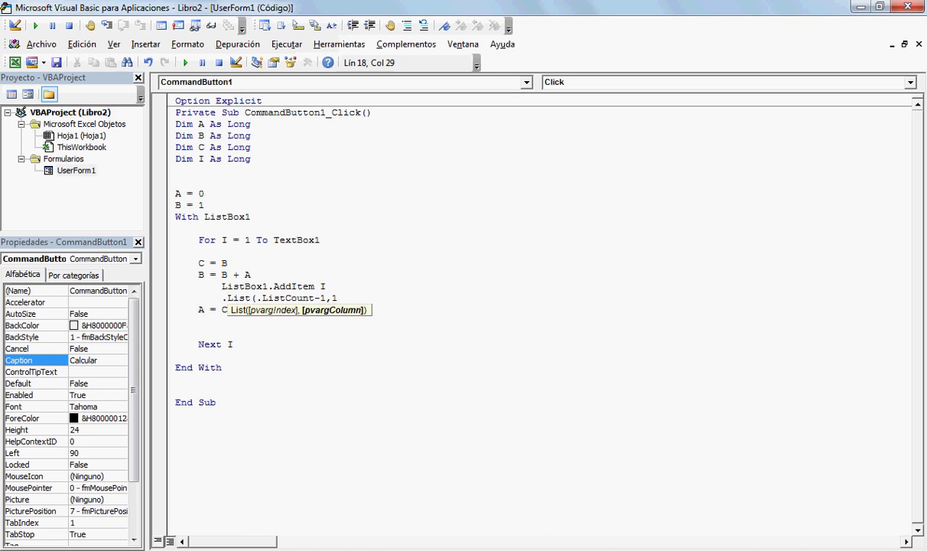
pyautogui.write(') = ')
pyautogui.write('C')
pyautogui.press('Return')
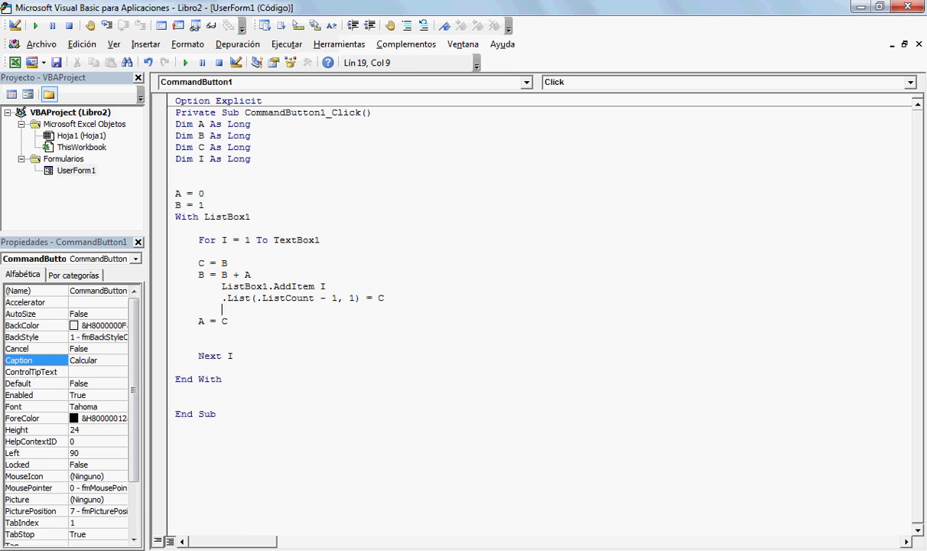
# Set ListBox1's ColumnCount property to 4 on UserForm1.
pyautogui.click(257, 297)
pyautogui.click(85, 171)
pyautogui.doubleClick(85, 171)
pyautogui.click(268, 190)
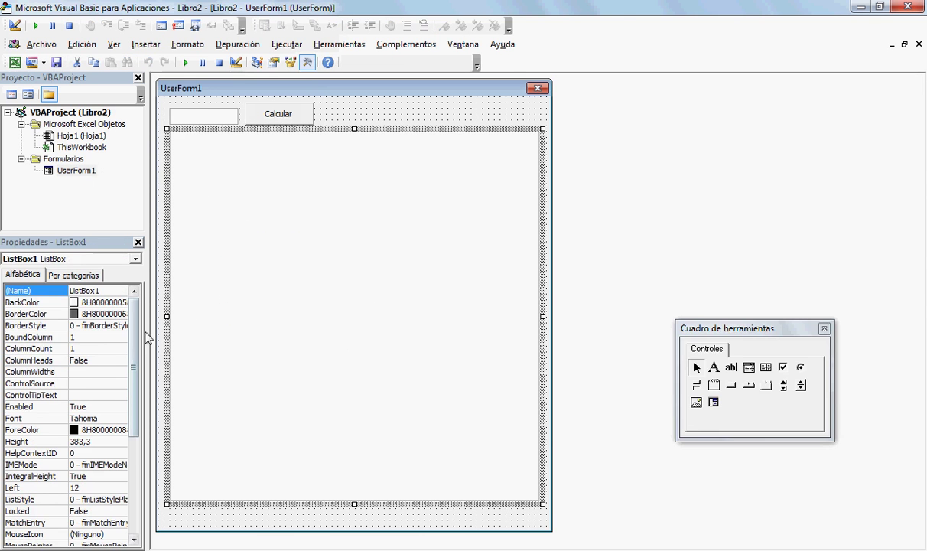
pyautogui.click(90, 348)
pyautogui.write('4')
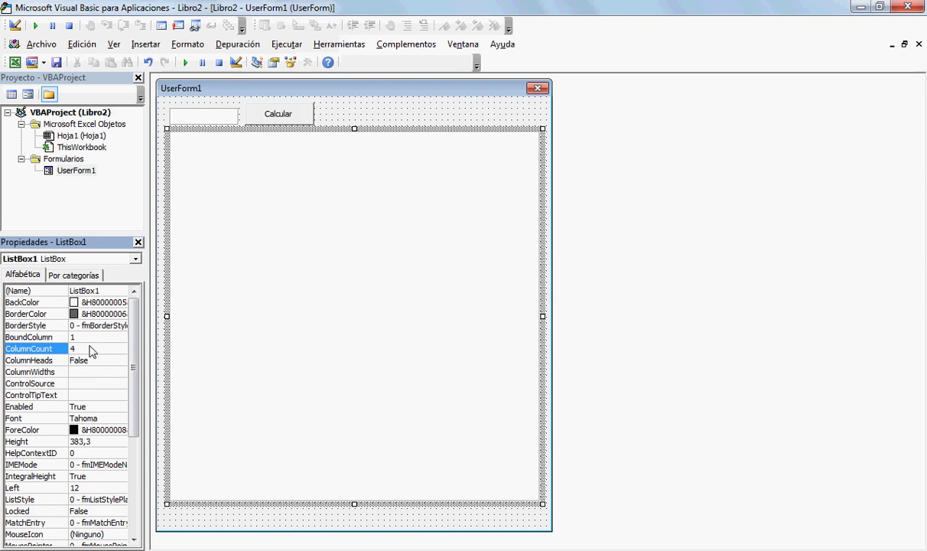
# In the Calcular code, remove the ListBox1 prefix so the line reads .AddItem I.
pyautogui.click(337, 122)
pyautogui.doubleClick(296, 121)
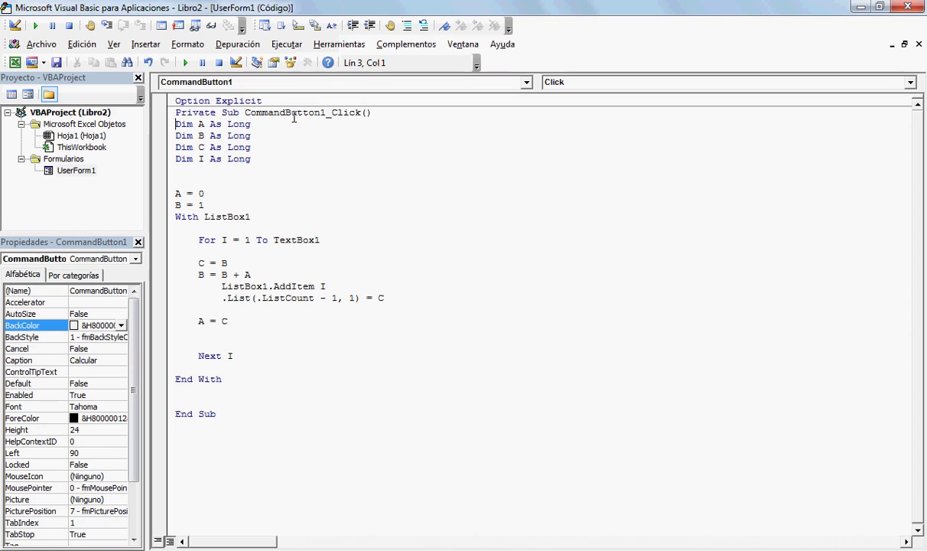
pyautogui.click(236, 310)
pyautogui.write('.L')
pyautogui.press('BackSpace')
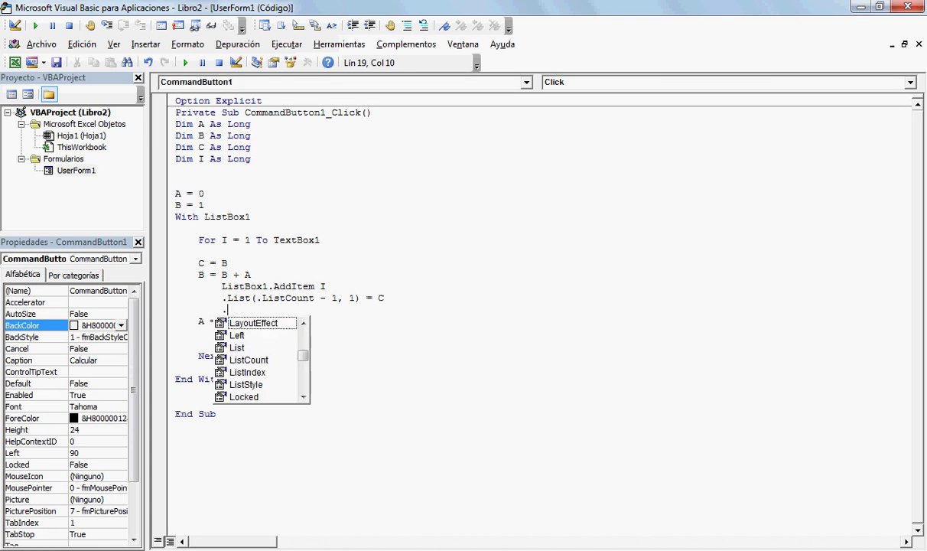
pyautogui.press('BackSpace')
pyautogui.click(246, 264)
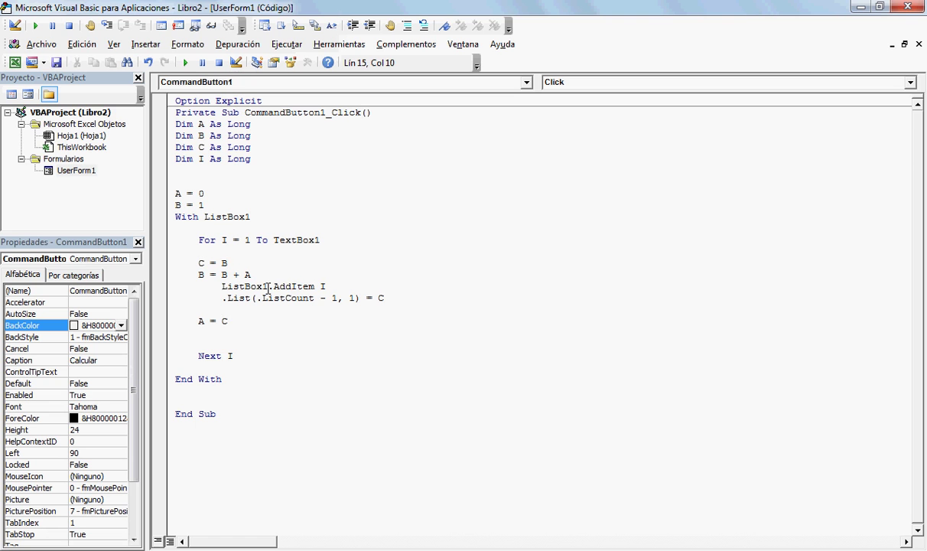
pyautogui.click(269, 288)
pyautogui.press('BackSpace')
pyautogui.press('BackSpace')
pyautogui.press('BackSpace')
pyautogui.press('BackSpace')
pyautogui.press('BackSpace')
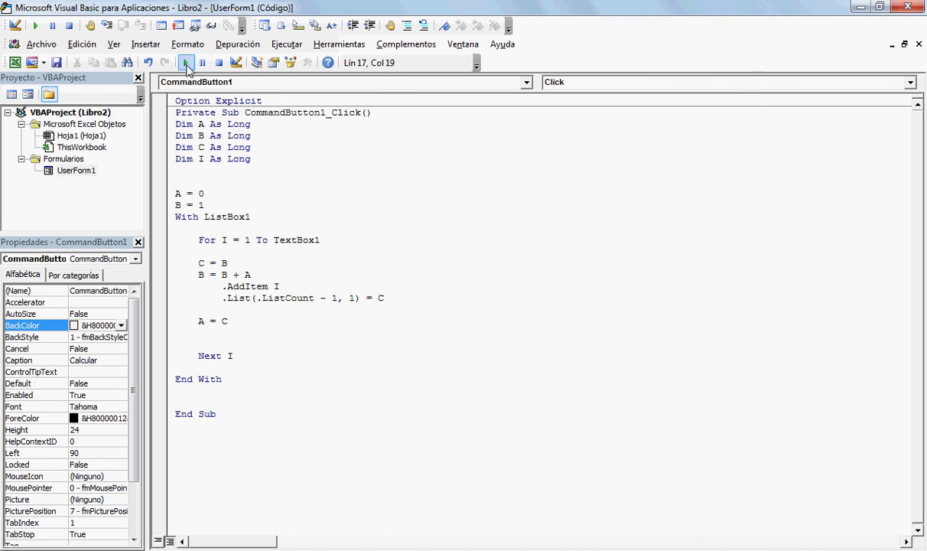
# Run the form with 12 terms, check rows 1–12 beside Fibonacci values to 144, then reopen the code.
pyautogui.click(185, 62)
pyautogui.write('12')
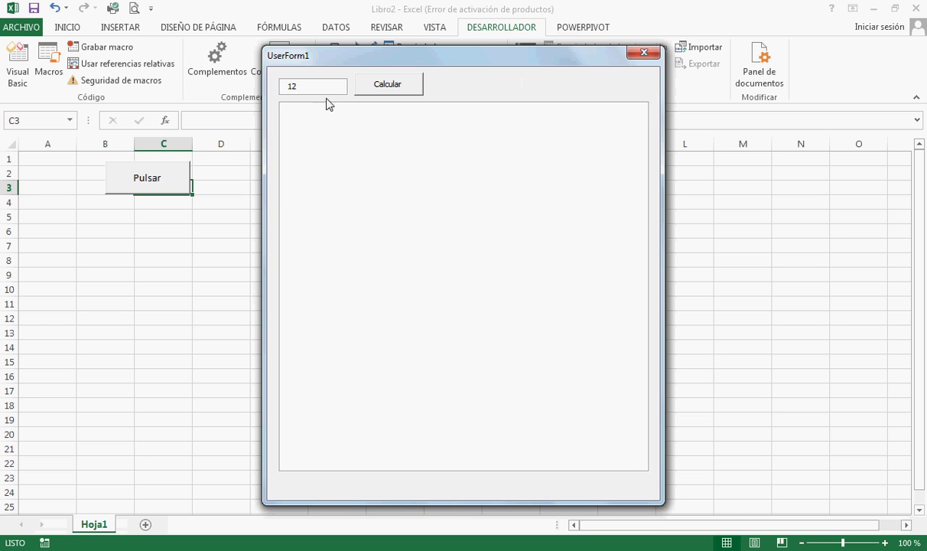
pyautogui.click(376, 91)
pyautogui.moveTo(352, 125); pyautogui.dragTo(348, 211)
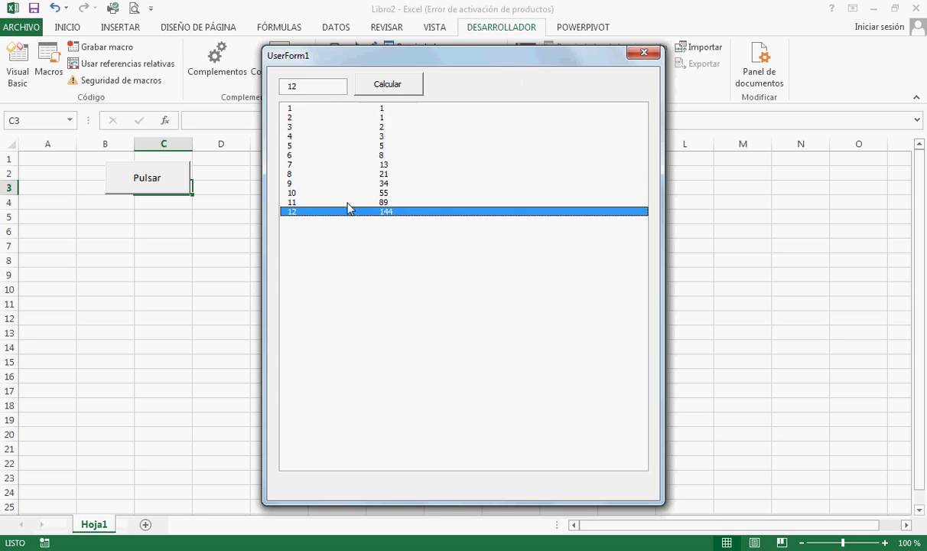
pyautogui.click(641, 54)
pyautogui.doubleClick(281, 109)
# Add a header row with .AddItem "Mes" and .List(.ListCount - 1, 1) = "Parejas".
pyautogui.click(234, 224)
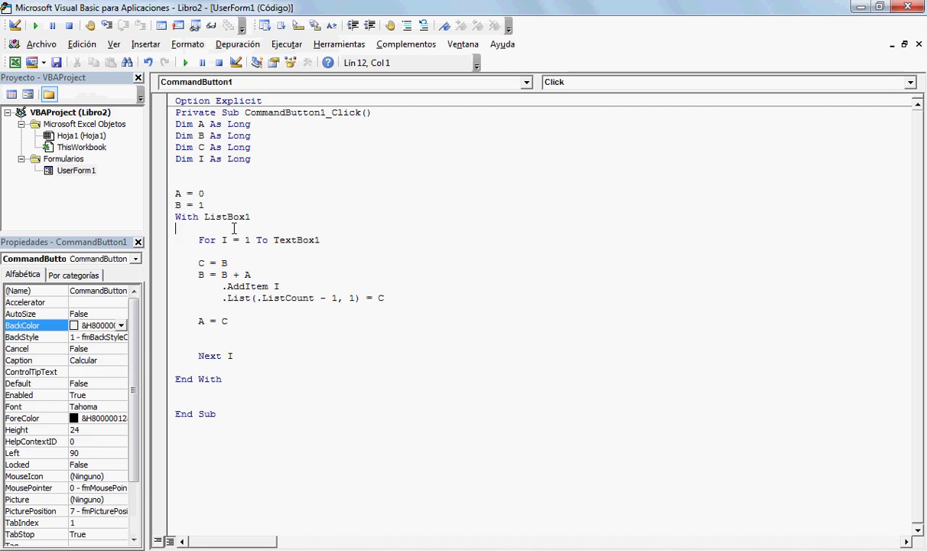
pyautogui.write('.ad')
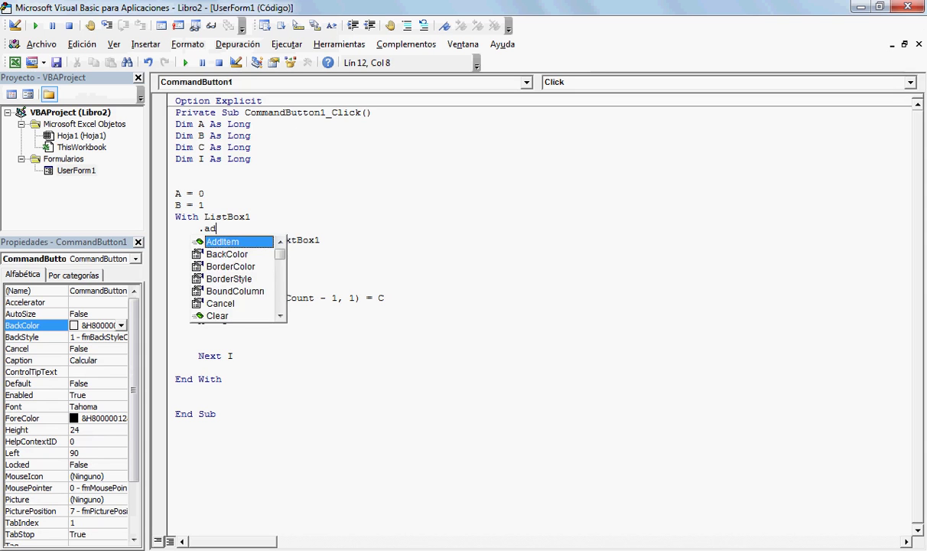
pyautogui.press('Tab')
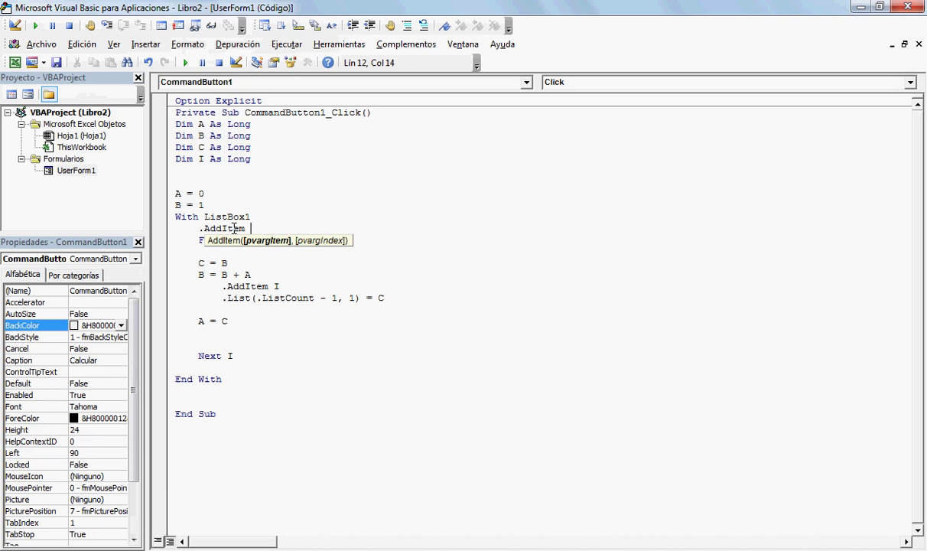
pyautogui.write('"Mes"')
pyautogui.press('Return')
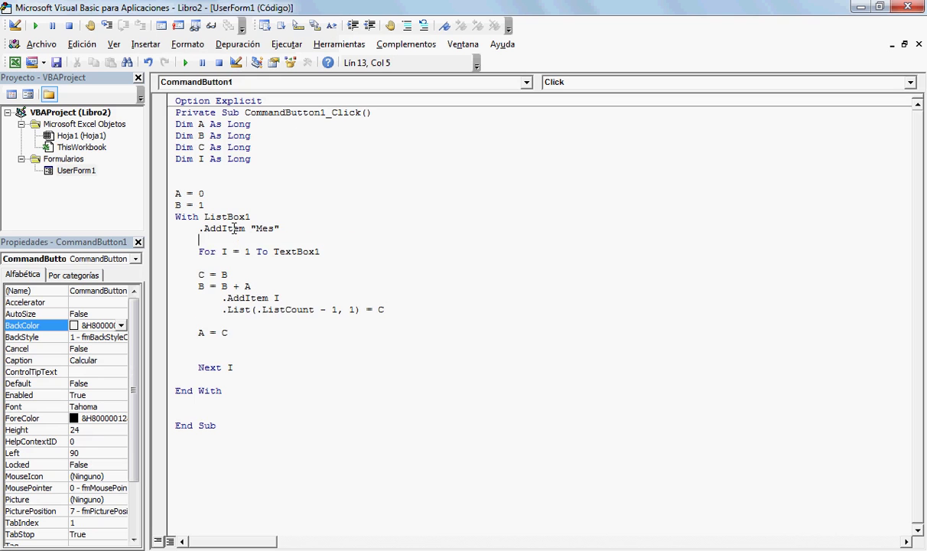
pyautogui.write('.li')
pyautogui.press('Tab')
pyautogui.write('(.li')
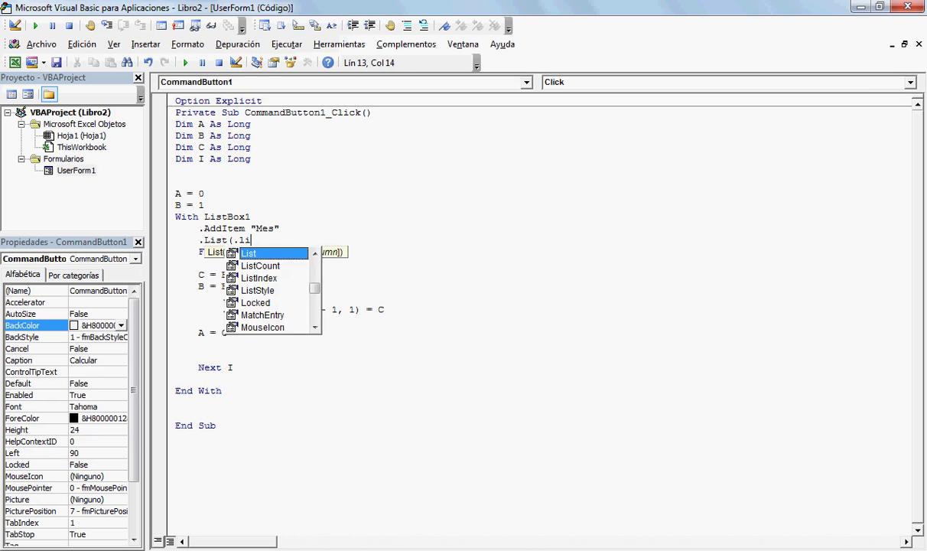
pyautogui.press('Down')
pyautogui.press('Tab')
pyautogui.write('- 1')
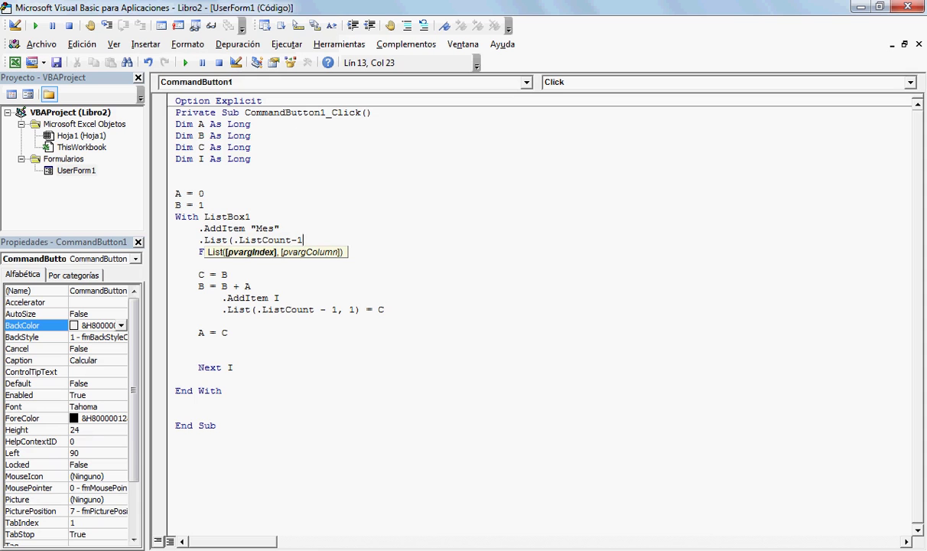
pyautogui.write(', 1) = ')
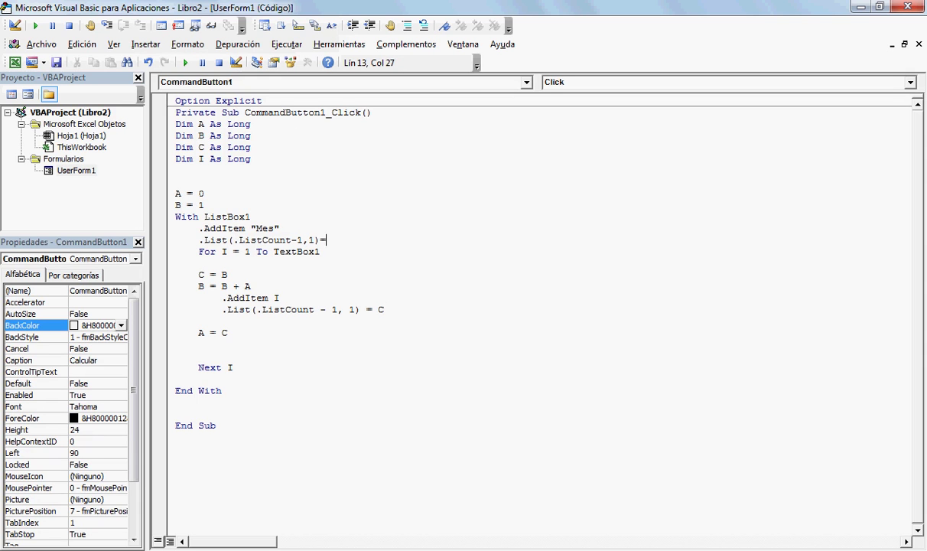
pyautogui.write('"P')
pyautogui.write('arejas')
pyautogui.press('Return')
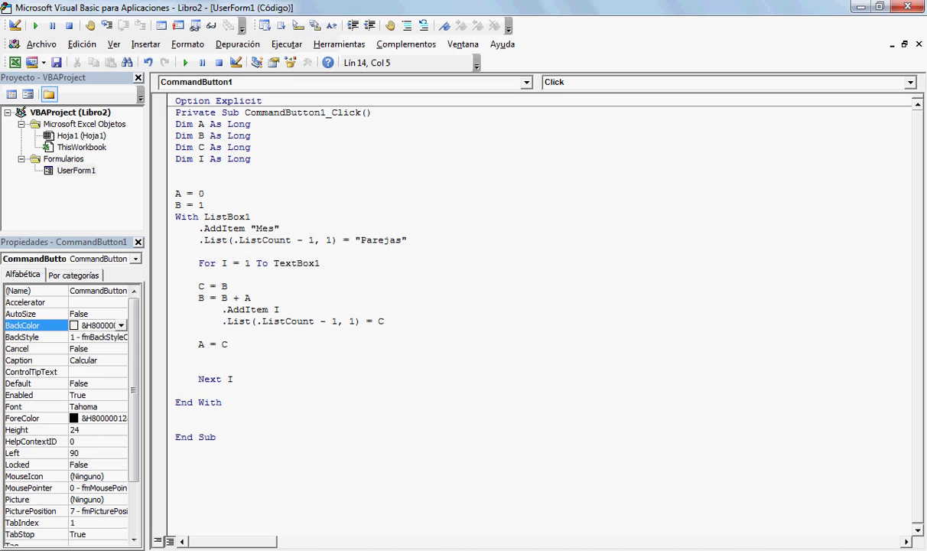
# Insert .Clear as the first statement inside the With ListBox1 block.
pyautogui.press('Up')
pyautogui.press('Up')
pyautogui.press('Return')
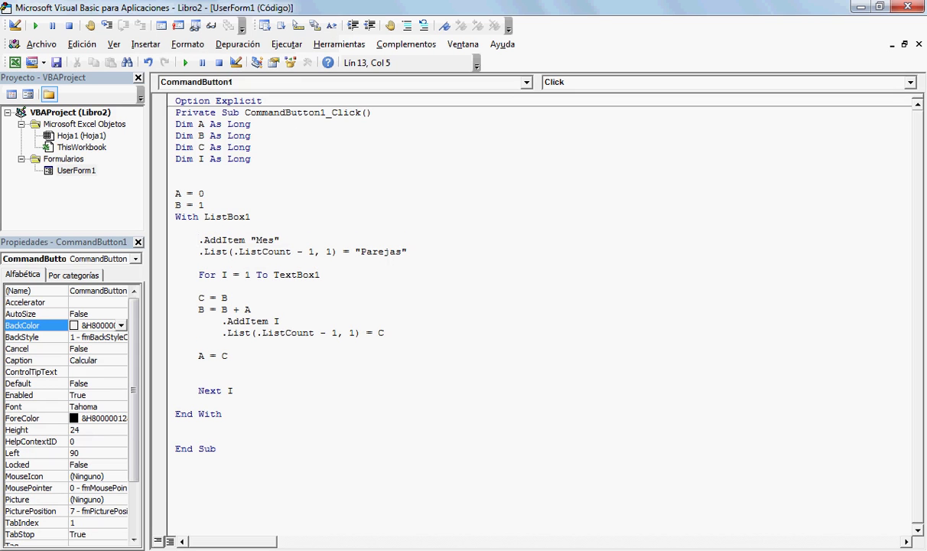
pyautogui.write('.cl')
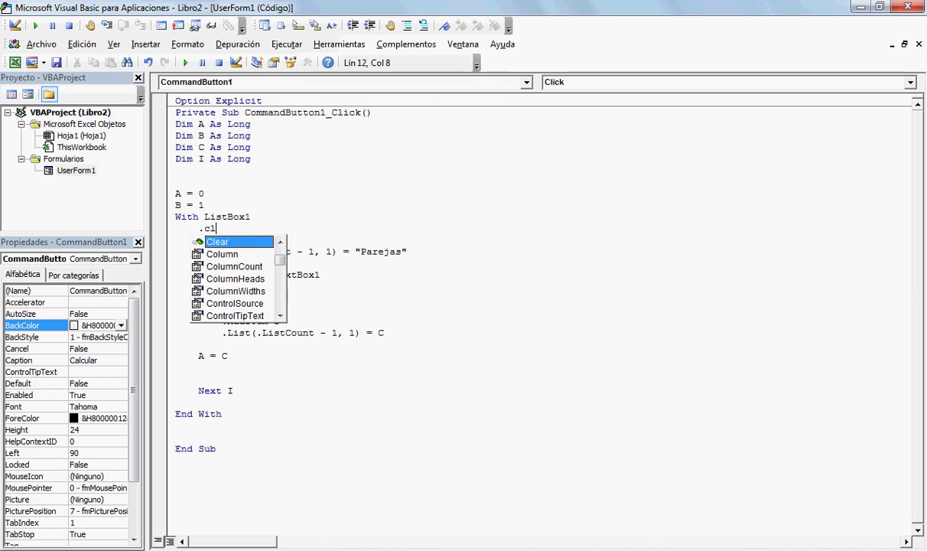
pyautogui.press('Tab')
pyautogui.press('Down')
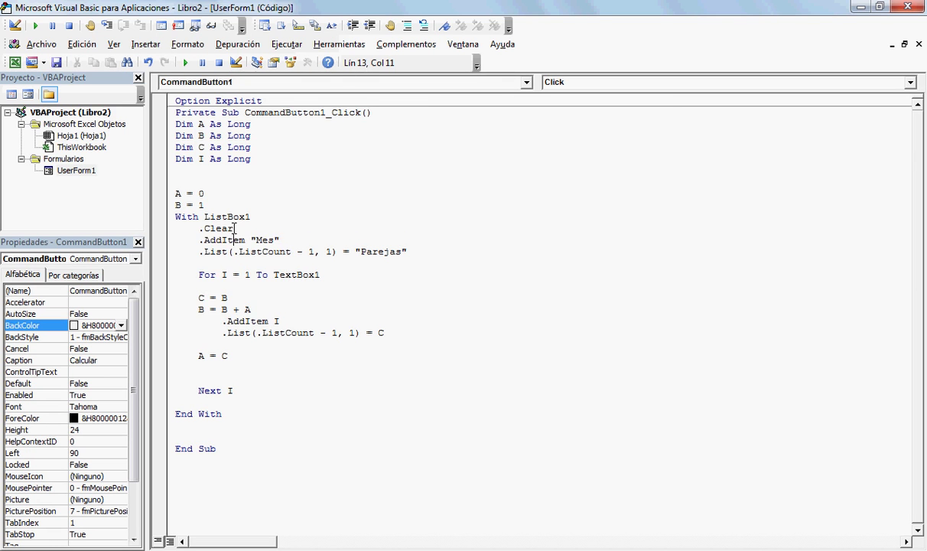
# Run the form and calculate the table for 12 months, then replace it with 6 months.
pyautogui.click(185, 62)
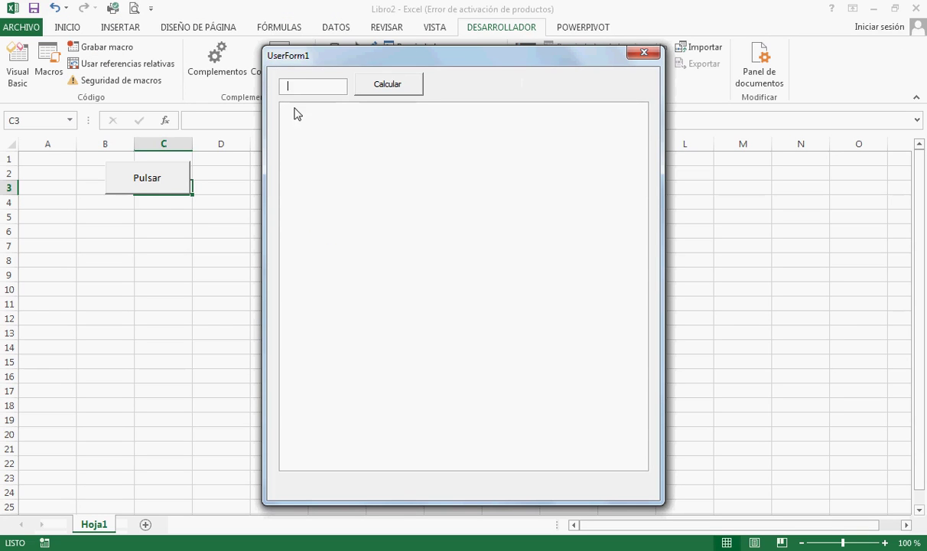
pyautogui.write('12')
pyautogui.press('Return')
pyautogui.moveTo(295, 116); pyautogui.dragTo(306, 221)
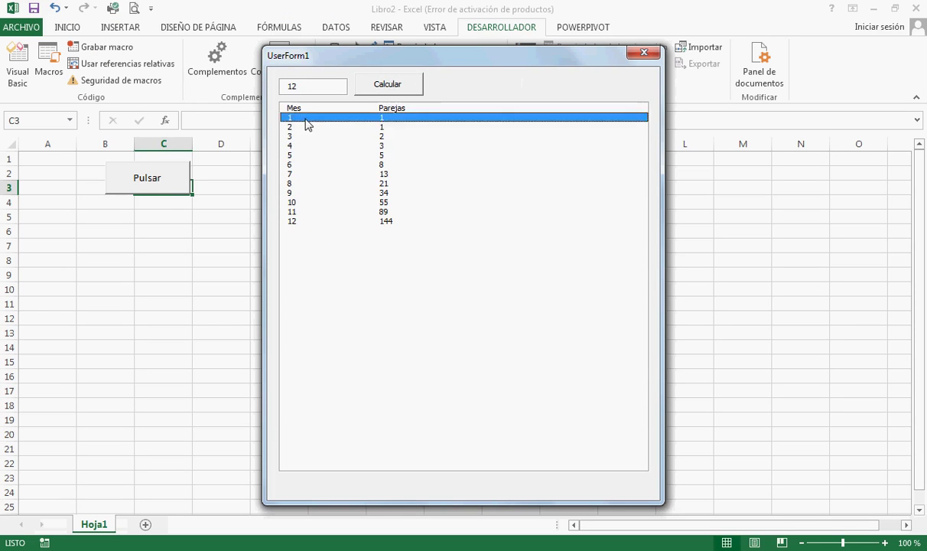
pyautogui.moveTo(297, 86); pyautogui.dragTo(292, 87)
pyautogui.press('BackSpace')
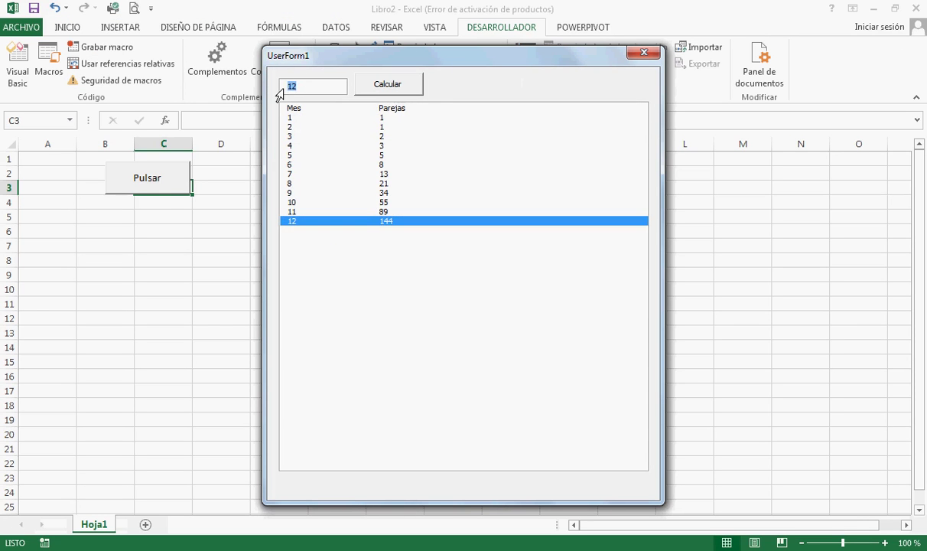
pyautogui.press('BackSpace')
pyautogui.write('6')
pyautogui.press('Return')
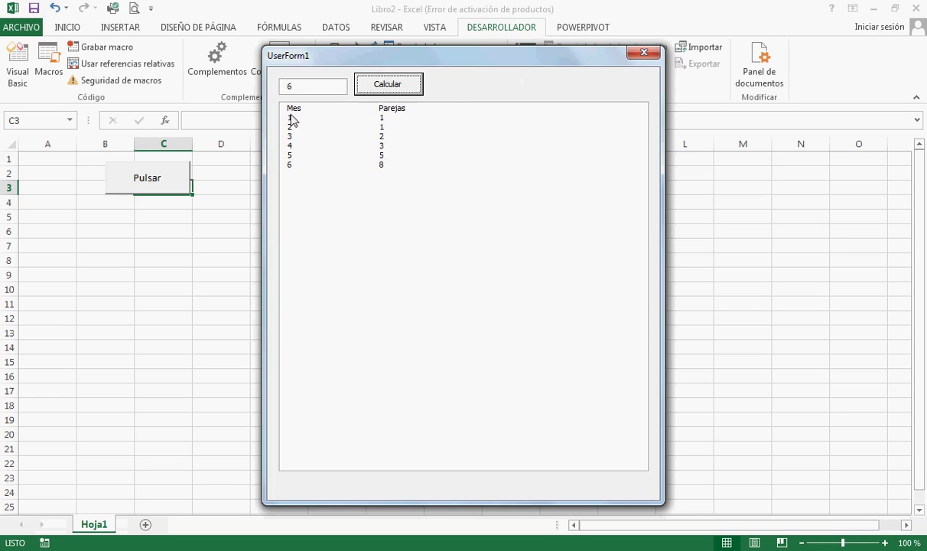
# Recalculate for 5 months, close the form and open the Calcular click code.
pyautogui.moveTo(298, 87); pyautogui.dragTo(281, 92)
pyautogui.write('5')
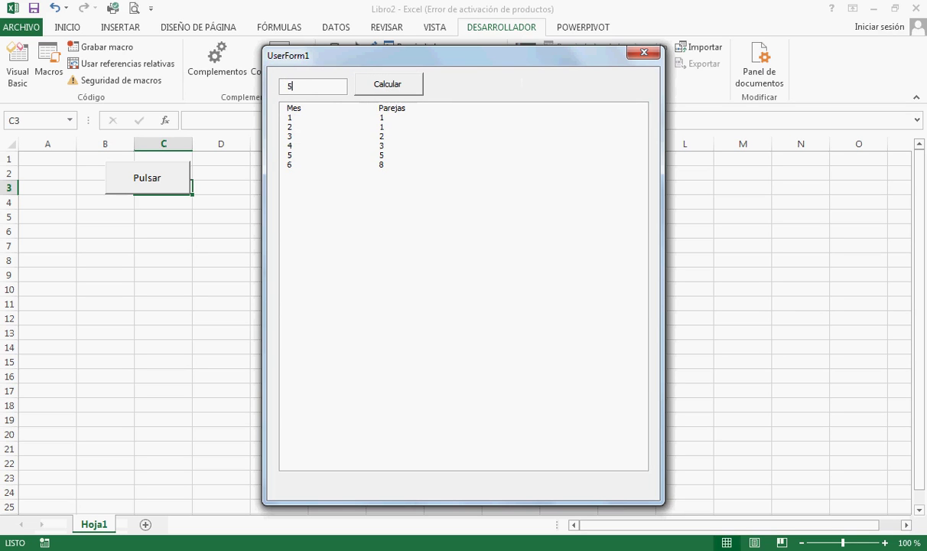
pyautogui.click(387, 84)
pyautogui.click(384, 124)
pyautogui.moveTo(384, 119); pyautogui.dragTo(381, 156)
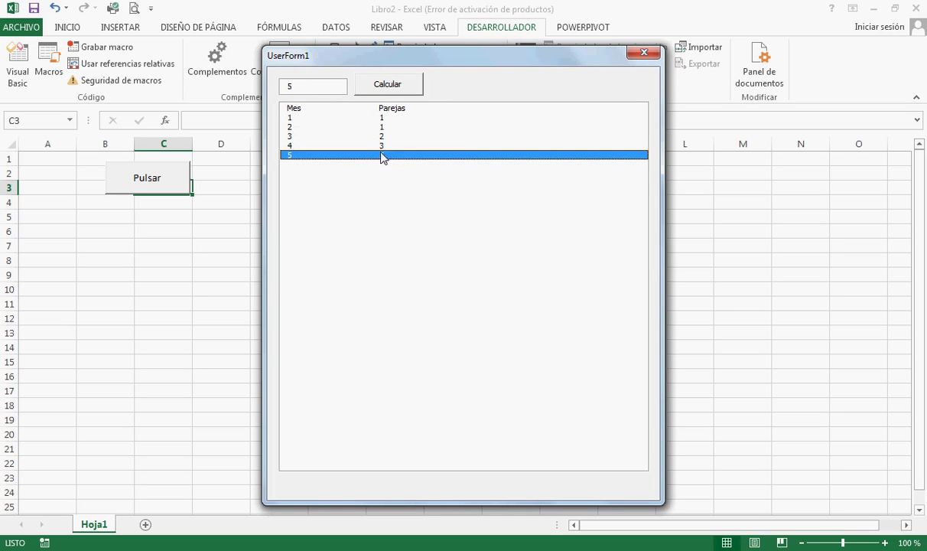
pyautogui.click(644, 52)
pyautogui.doubleClick(302, 116)
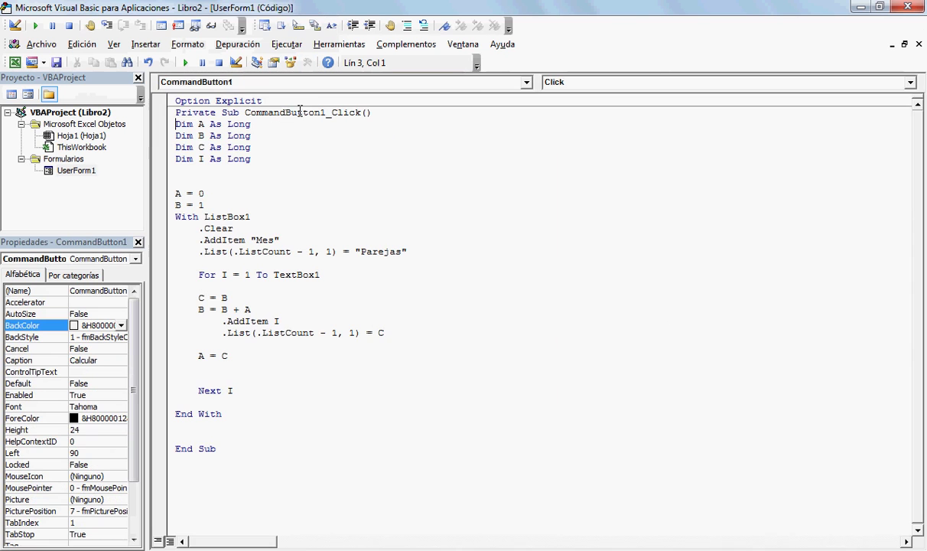
pyautogui.click(386, 334)
pyautogui.click(406, 467)
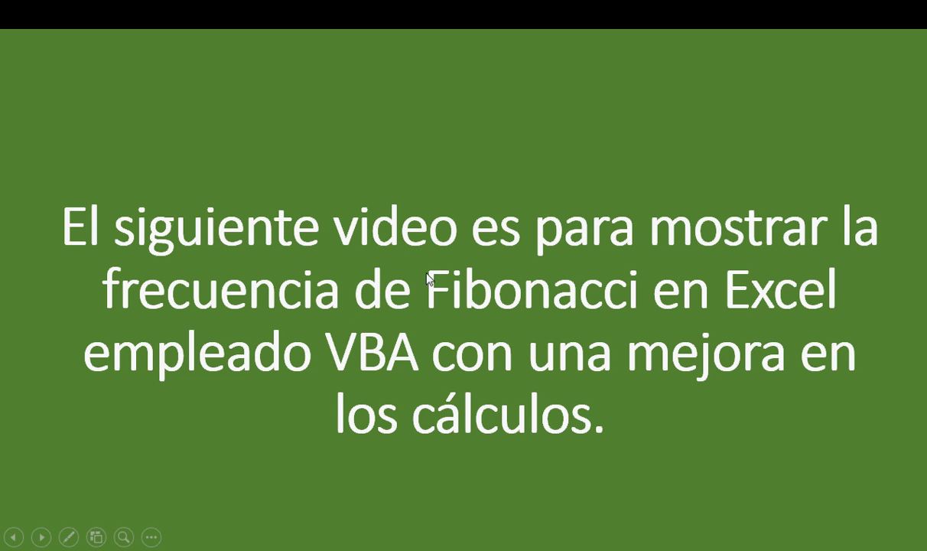
pyautogui.click(496, 307)
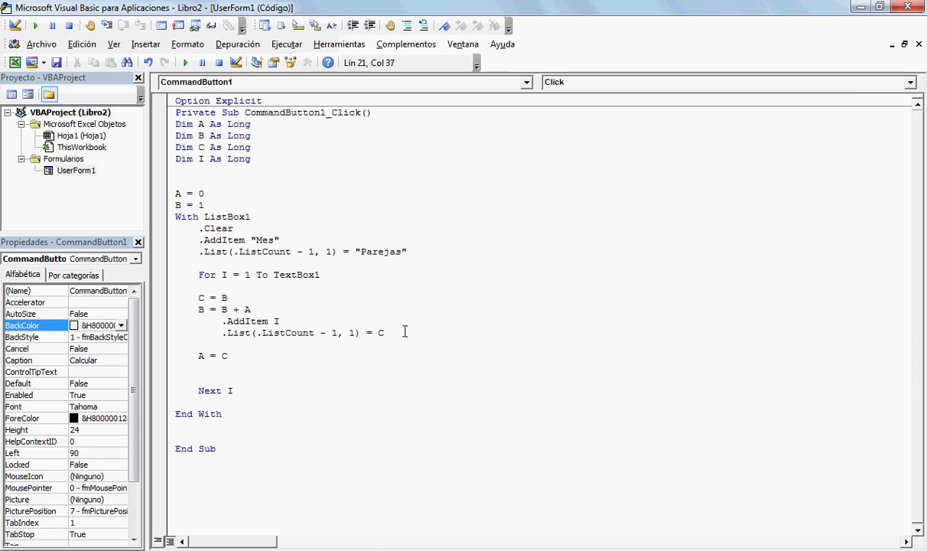
# Add the loop line .List(.ListCount - 1, 2) = B / C below the Parejas value.
pyautogui.press('Return')
pyautogui.write('.l')
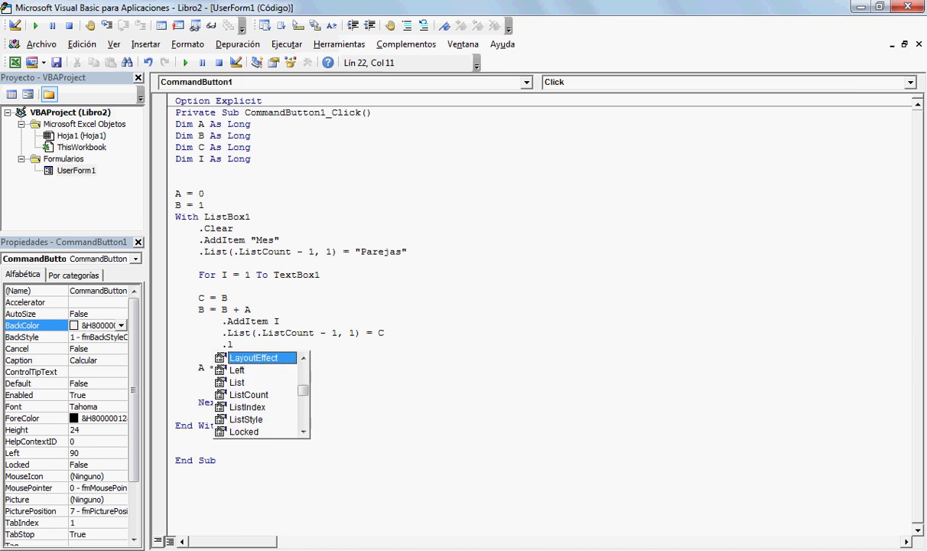
pyautogui.write('i')
pyautogui.press('Tab')
pyautogui.write('(')
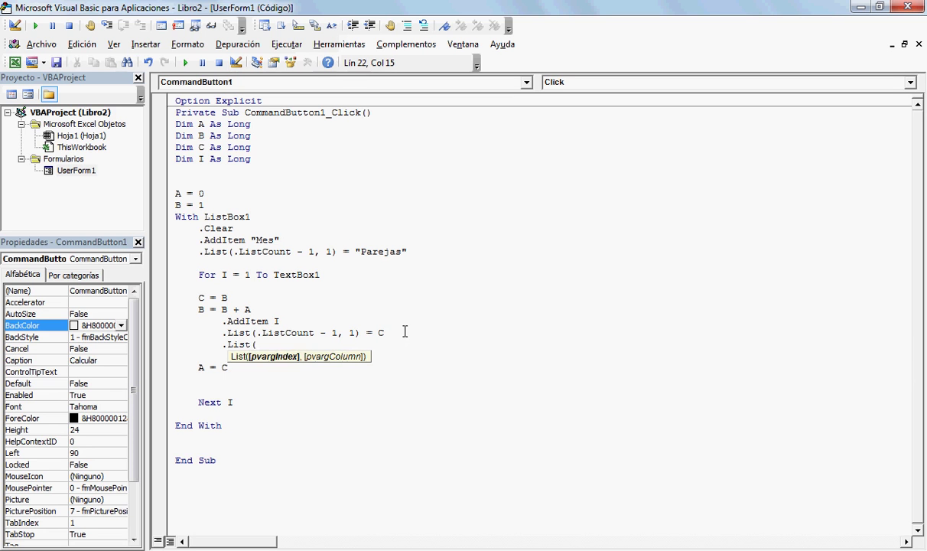
pyautogui.write('.li')
pyautogui.press('Down')
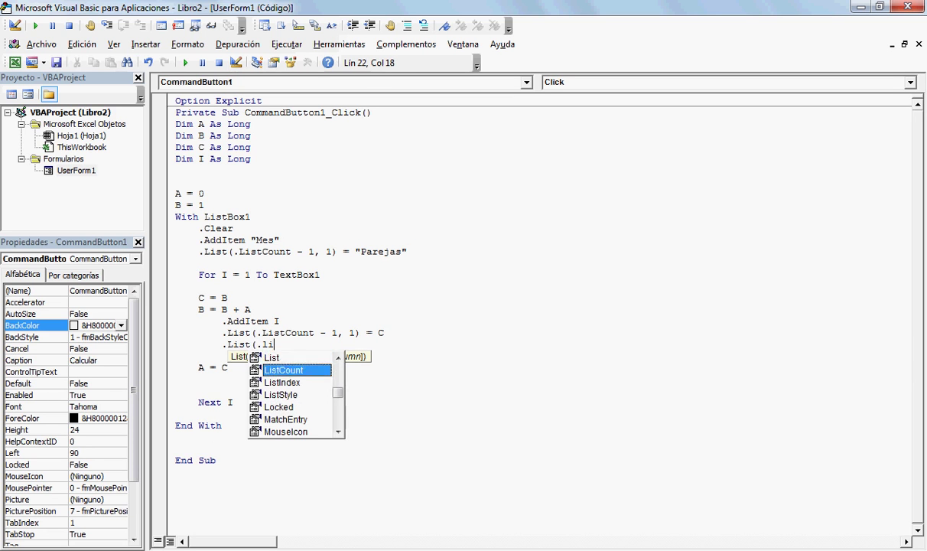
pyautogui.press('Tab')
pyautogui.write('-1,')
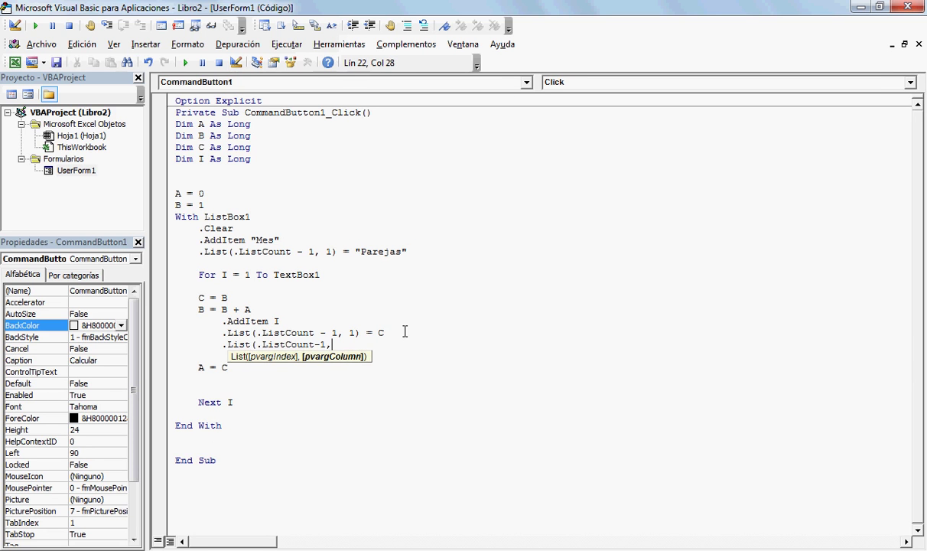
pyautogui.write('2)=')
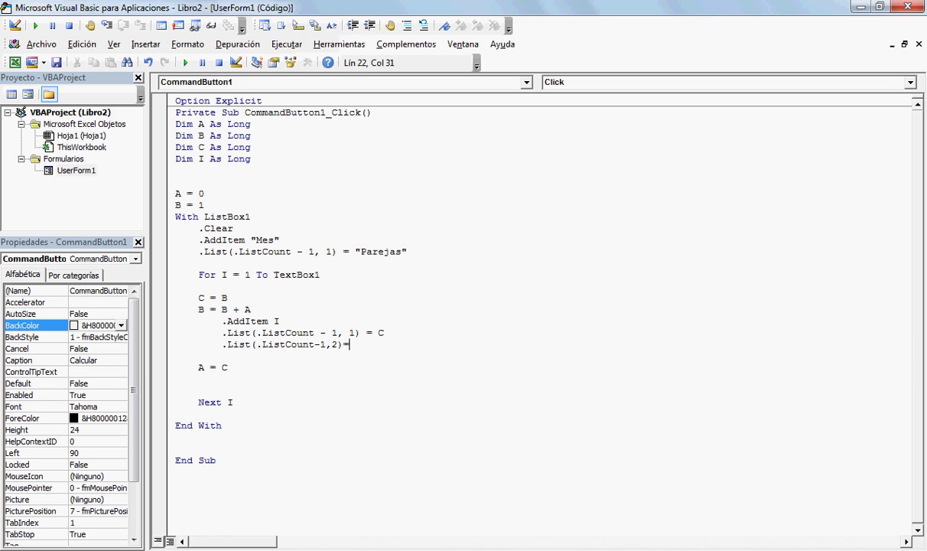
pyautogui.write('b/')
pyautogui.write('c')
pyautogui.press('Return')
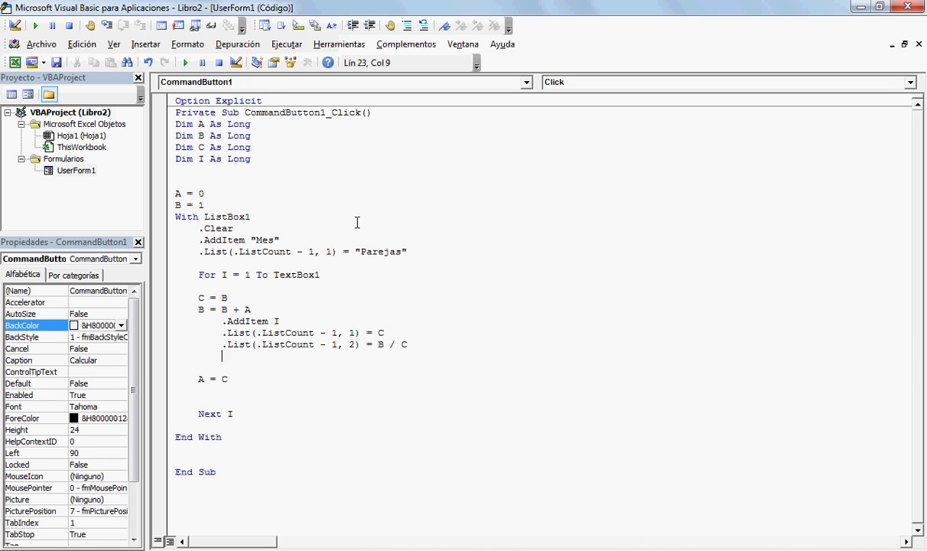
# Add a header line .List(.ListCount - 1, 2) = "Phi" below the Parejas header.
pyautogui.click(417, 251)
pyautogui.press('Return')
pyautogui.write('.li')
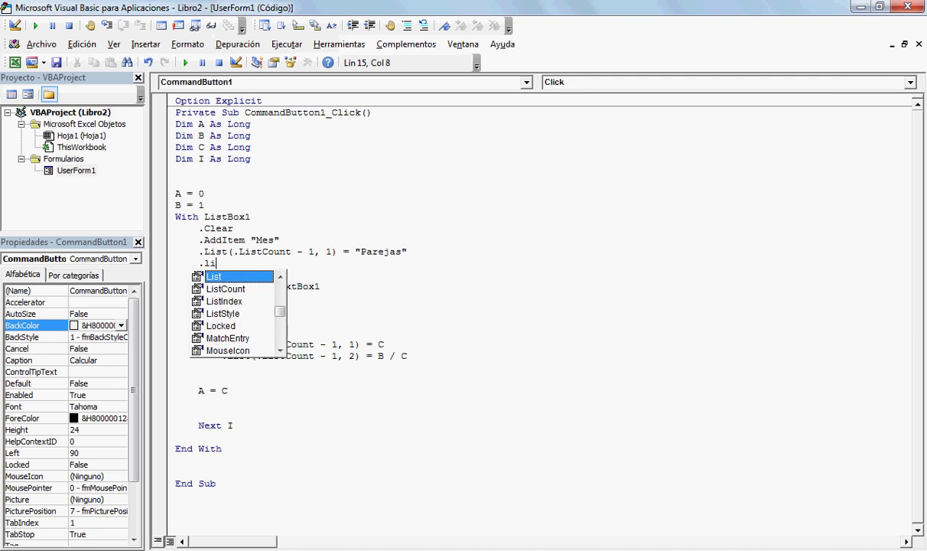
pyautogui.press('Tab')
pyautogui.write('(.li')
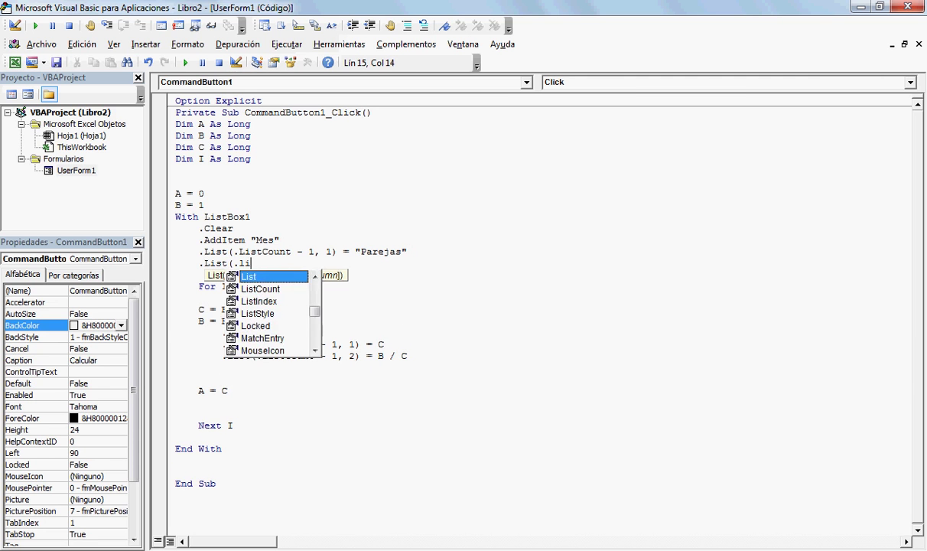
pyautogui.press('Down')
pyautogui.press('Tab')
pyautogui.write('-1,')
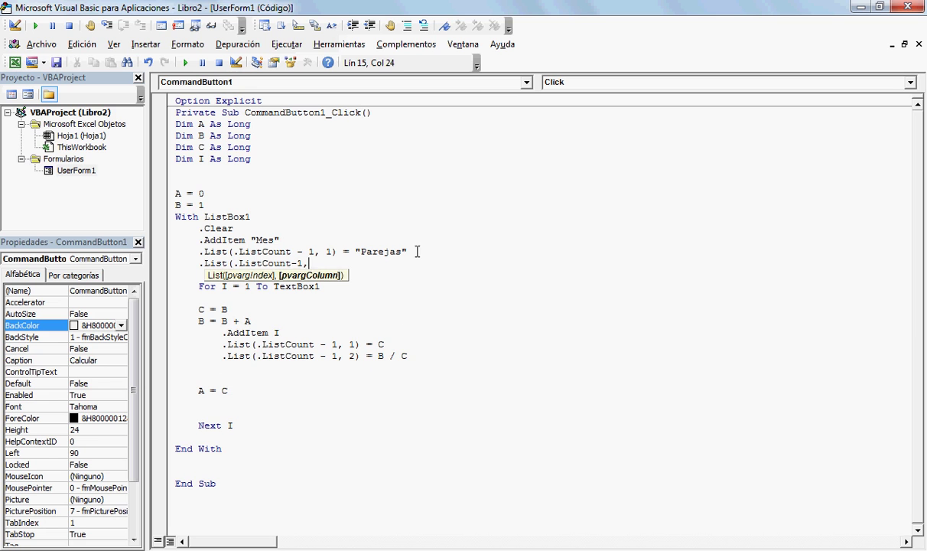
pyautogui.write('2)=')
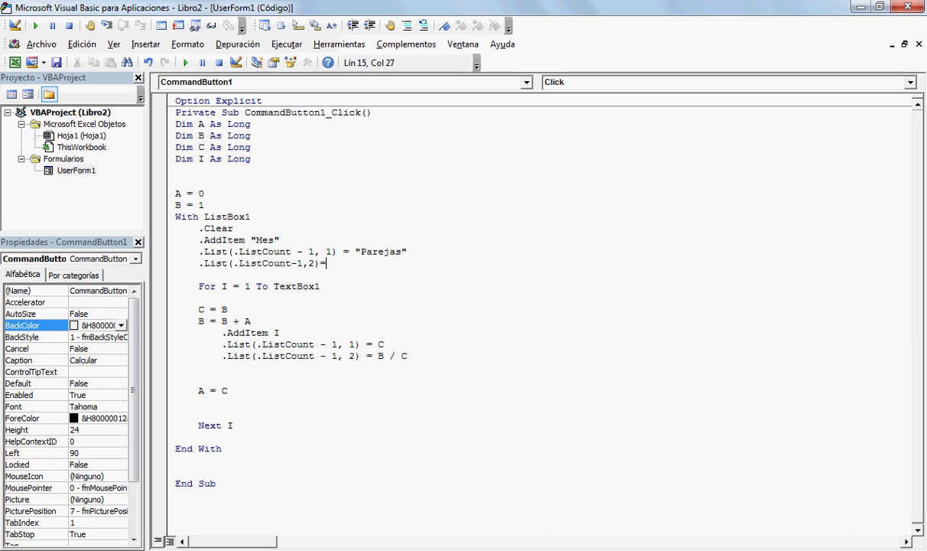
pyautogui.write('"Phi')
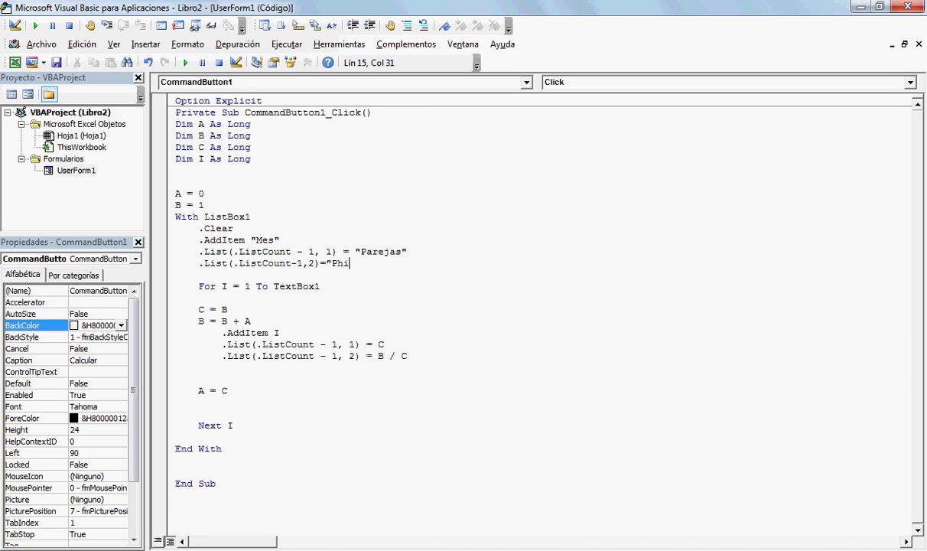
pyautogui.press('Return')
# Test the Phi column with 12 months, then return to the Calcular code.
pyautogui.click(184, 62)
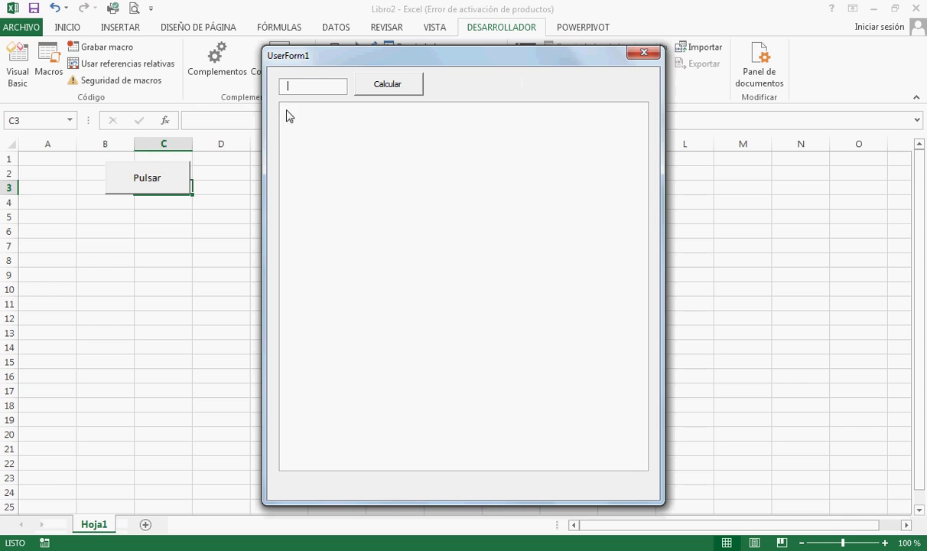
pyautogui.write('12')
pyautogui.press('Tab')
pyautogui.press('Return')
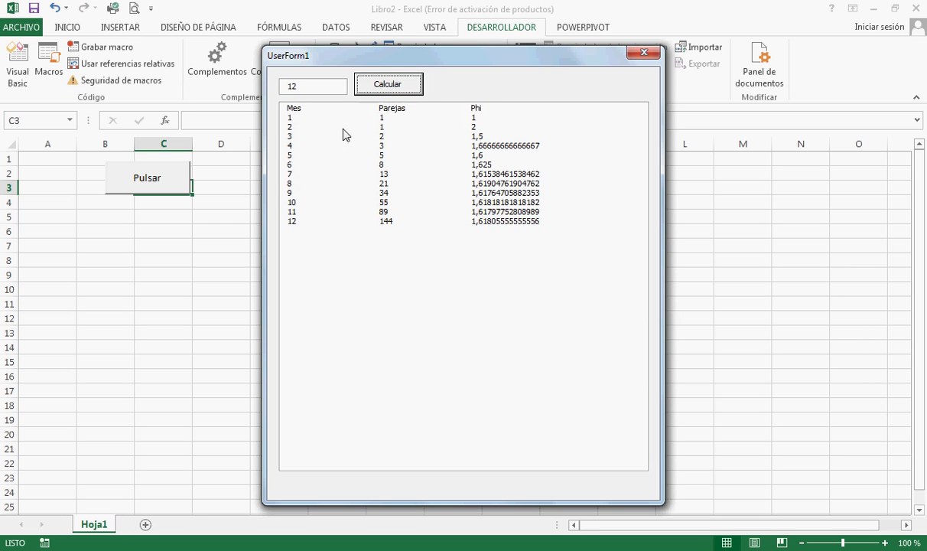
pyautogui.click(445, 222)
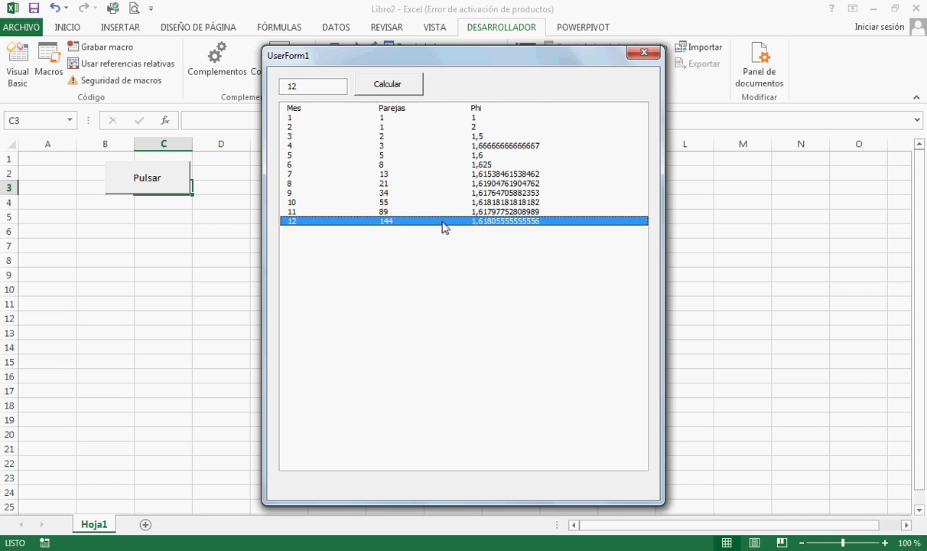
pyautogui.click(643, 54)
pyautogui.doubleClick(302, 123)
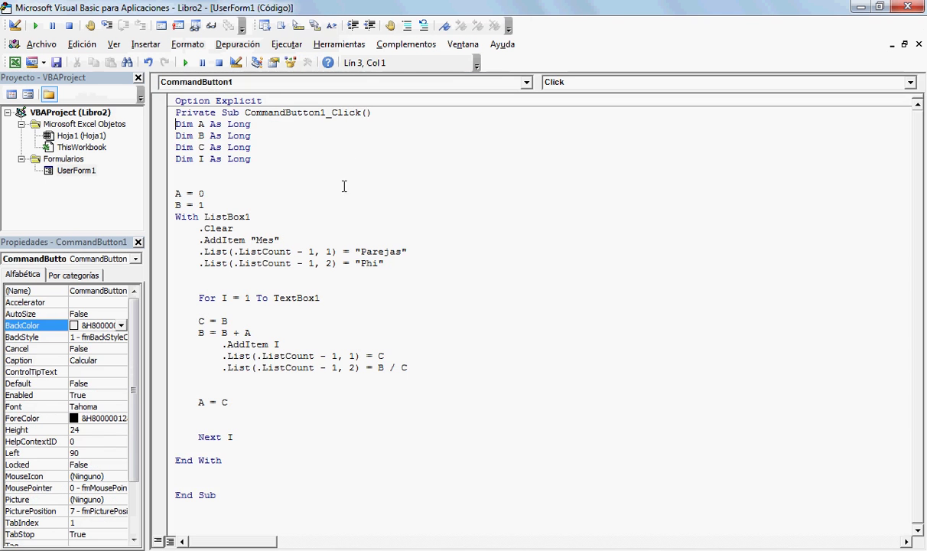
# Add an "Inv. Phi" header in column 3 below the Phi header line.
pyautogui.click(385, 264)
pyautogui.press('Return')
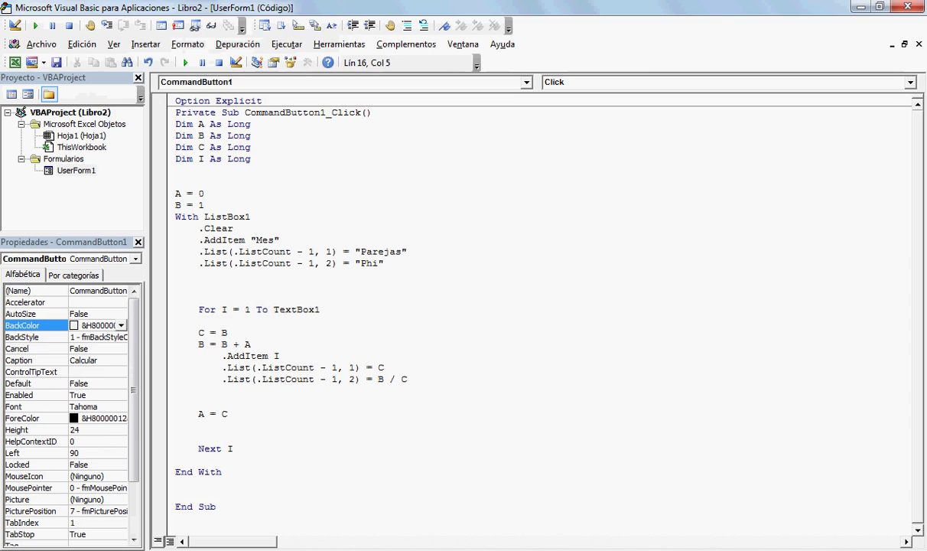
pyautogui.write('.List(.li')
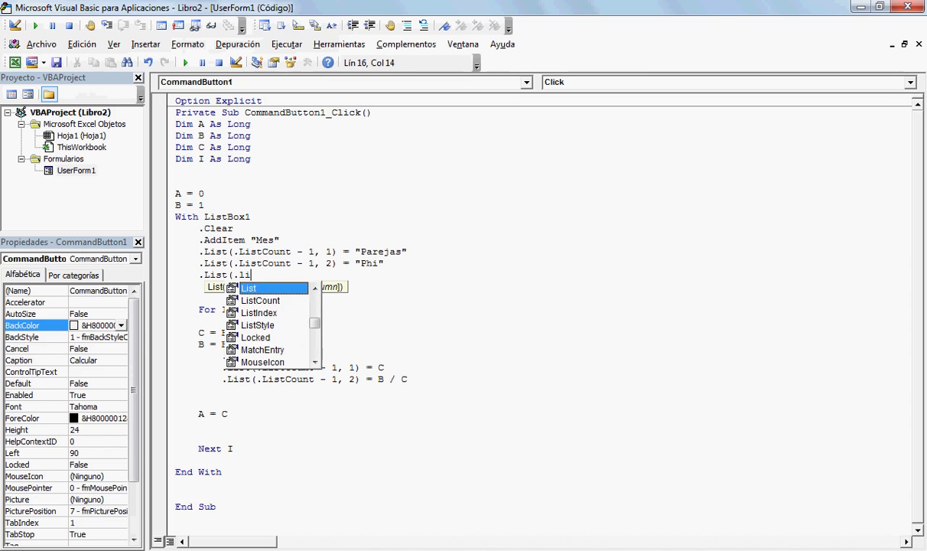
pyautogui.press('Down')
pyautogui.write('-1,2')
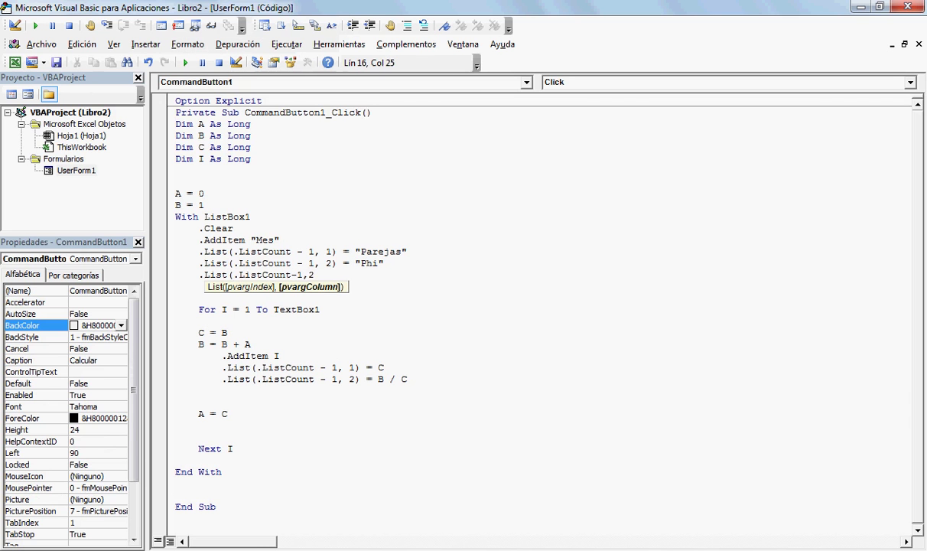
pyautogui.press('BackSpace')
pyautogui.write('3)="')
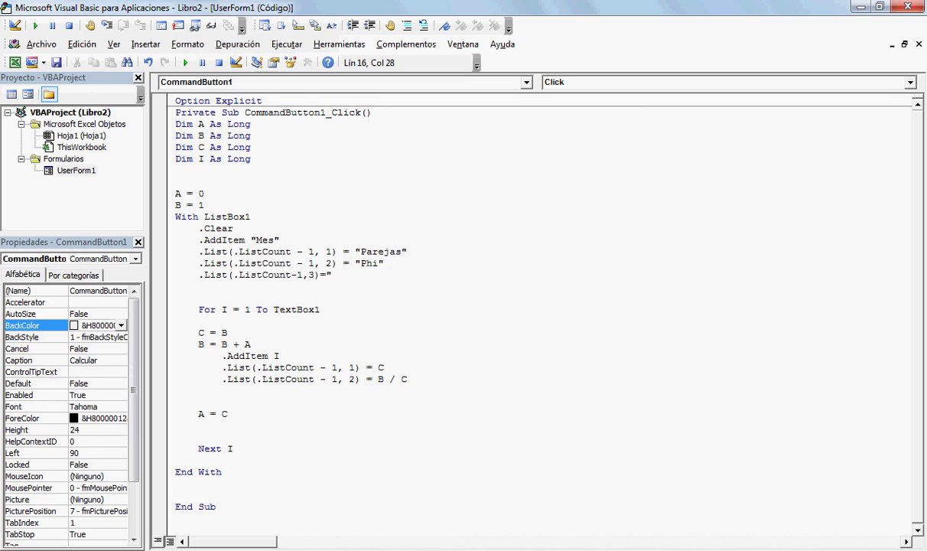
pyautogui.write('INv.')
pyautogui.press('BackSpace')
pyautogui.press('BackSpace')
pyautogui.press('BackSpace')
pyautogui.press('BackSpace')
pyautogui.write('nv. ')
pyautogui.write('Phi')
pyautogui.press('Down')
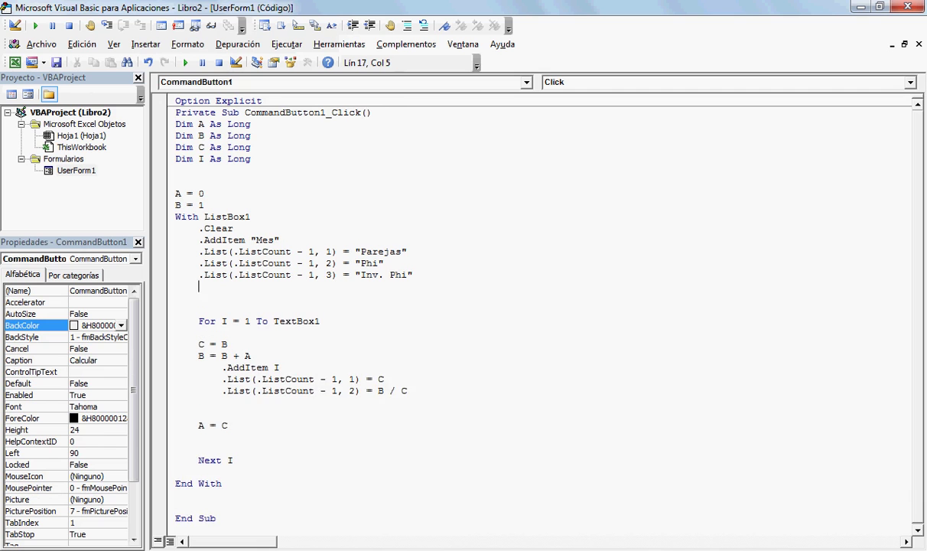
pyautogui.press('BackSpace')
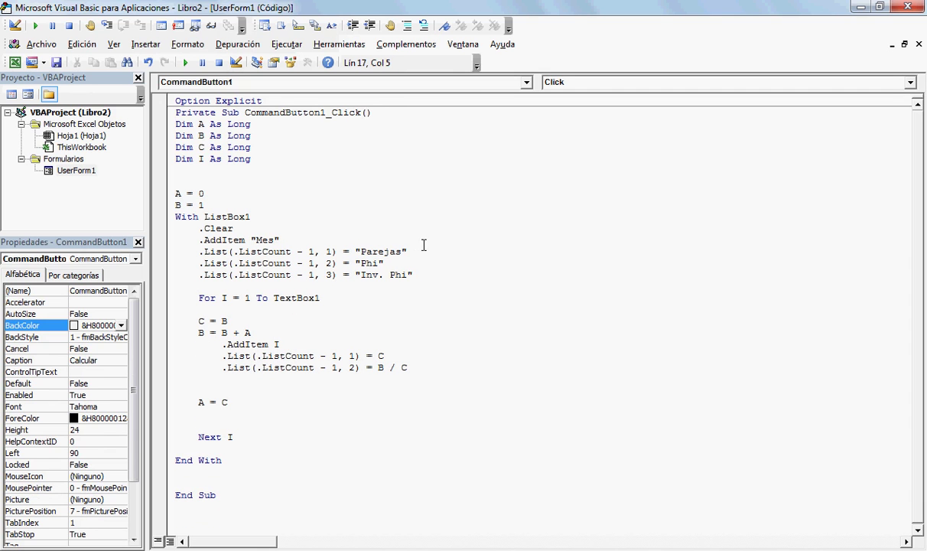
pyautogui.click(401, 237)
# Add .List(.ListCount - 1, 3) = C / B below the Phi calculation line.
pyautogui.click(420, 369)
pyautogui.press('Return')
pyautogui.write('.List')
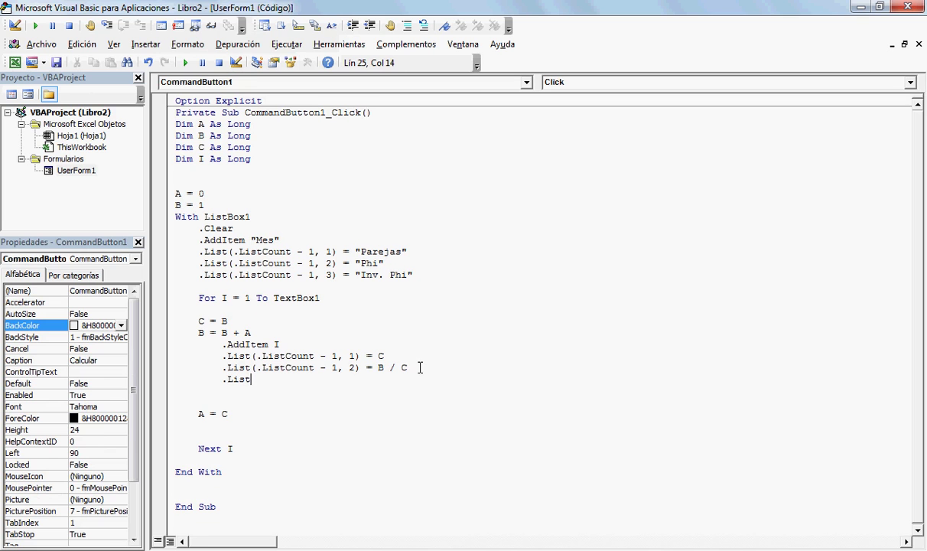
pyautogui.write('(.l')
pyautogui.write('i')
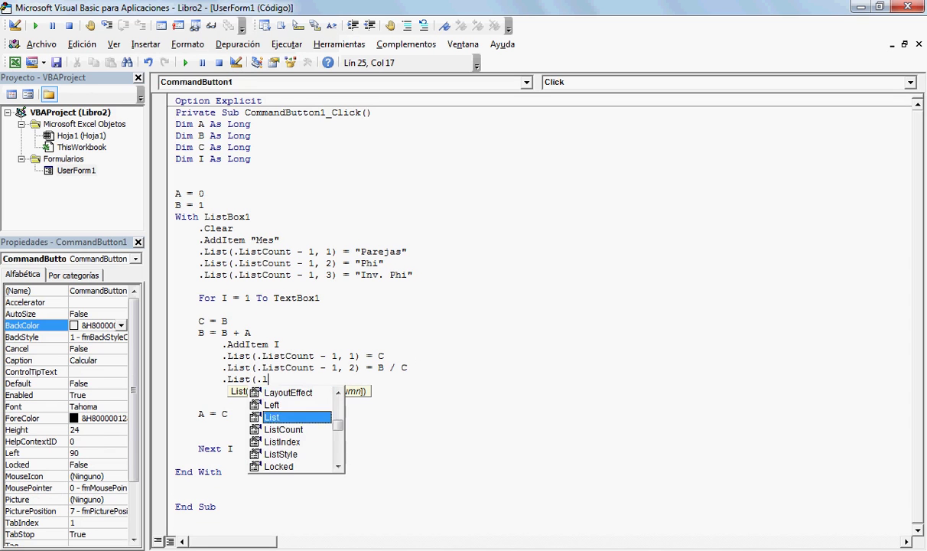
pyautogui.write('stC')
pyautogui.press('Tab')
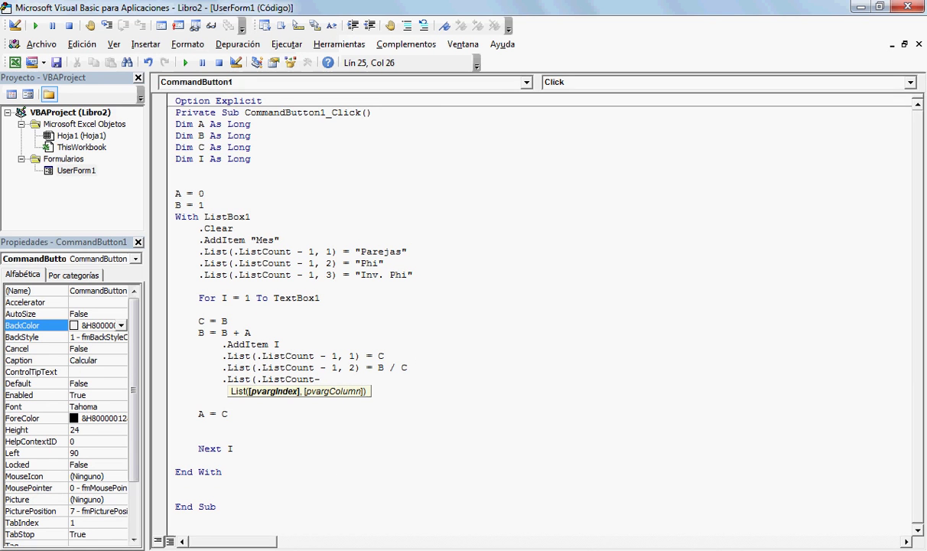
pyautogui.write('-1,3)')
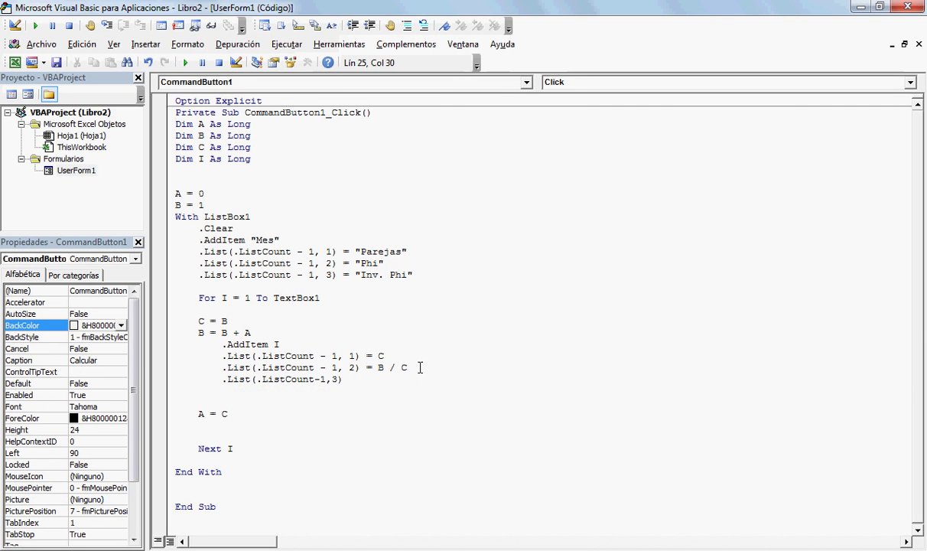
pyautogui.write('=')
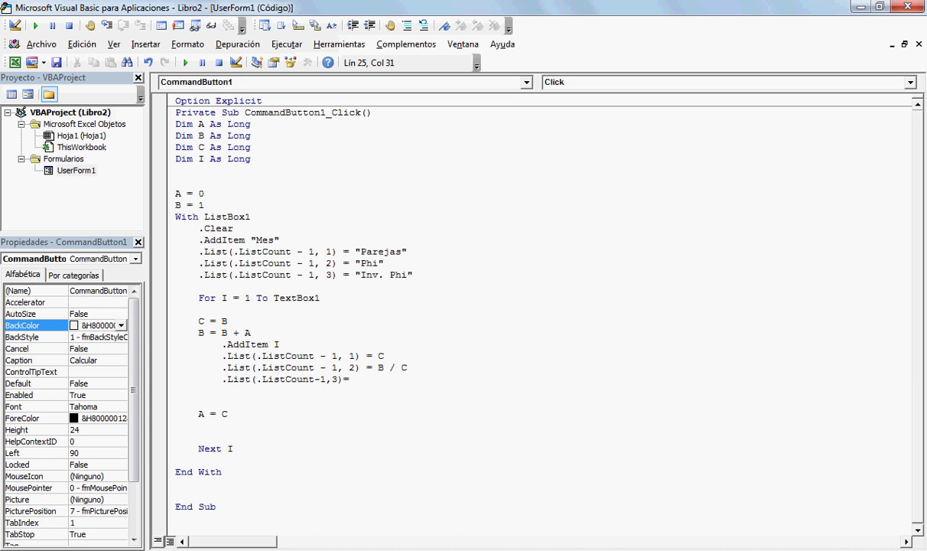
pyautogui.write('c/b')
pyautogui.press('Return')
# Run the form and calculate the ratio tables for 6 and then 12 months.
pyautogui.click(185, 63)
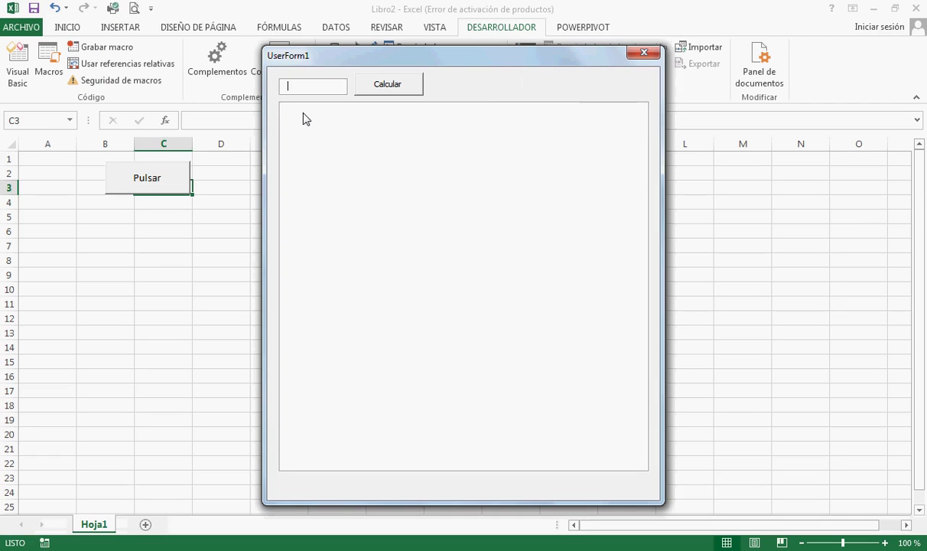
pyautogui.write('6')
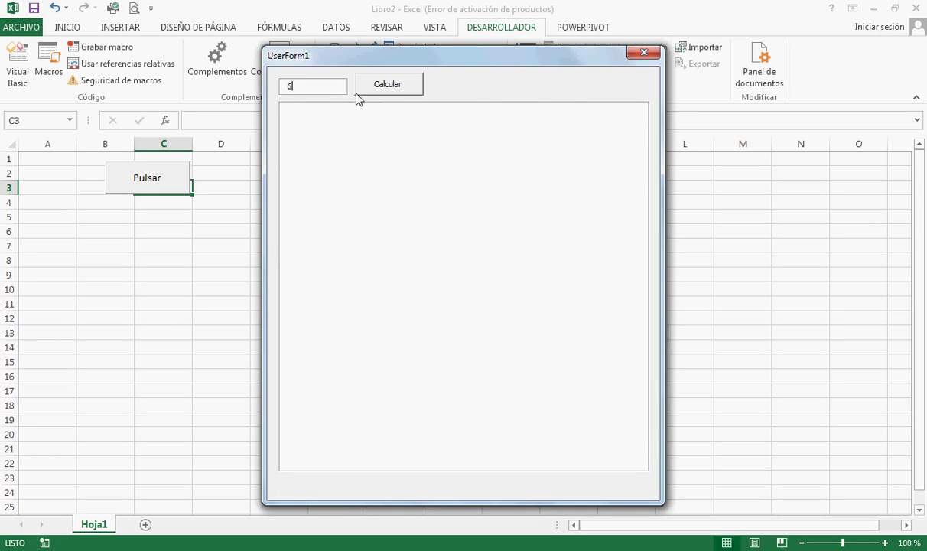
pyautogui.click(358, 91)
pyautogui.moveTo(418, 119); pyautogui.dragTo(418, 169)
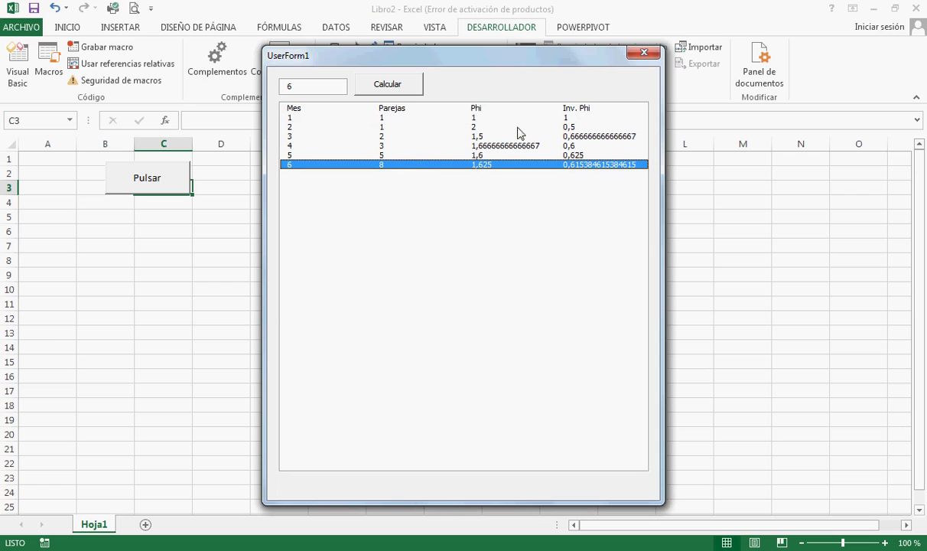
pyautogui.doubleClick(280, 86)
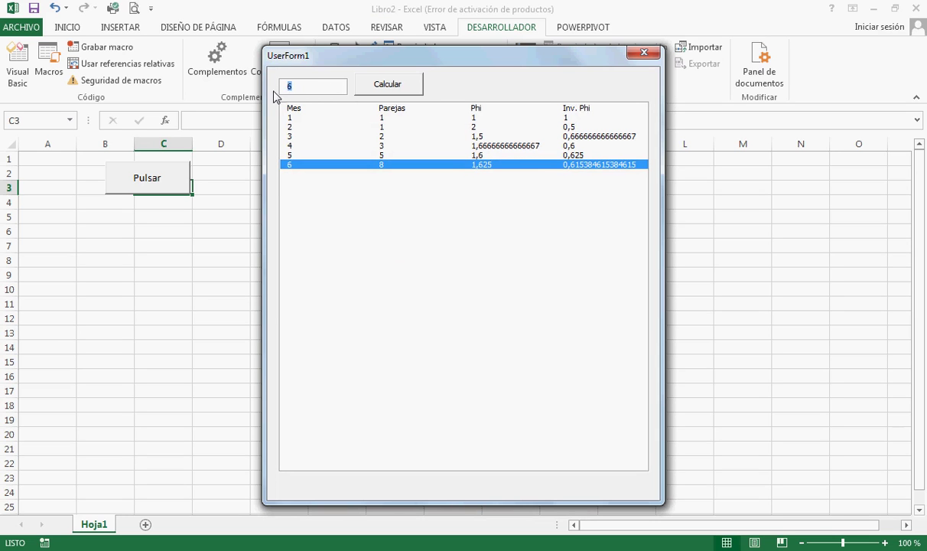
pyautogui.write('12')
pyautogui.click(372, 86)
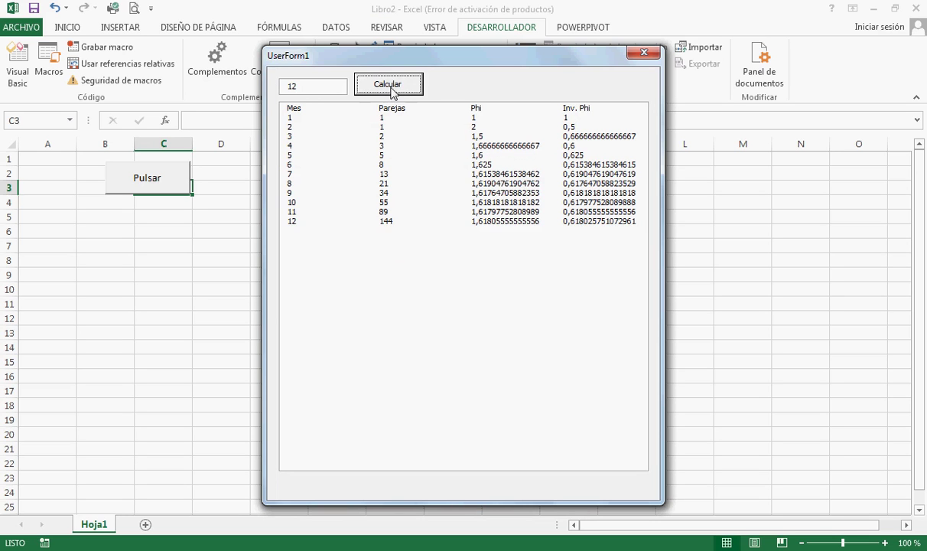
pyautogui.moveTo(469, 142); pyautogui.dragTo(470, 222)
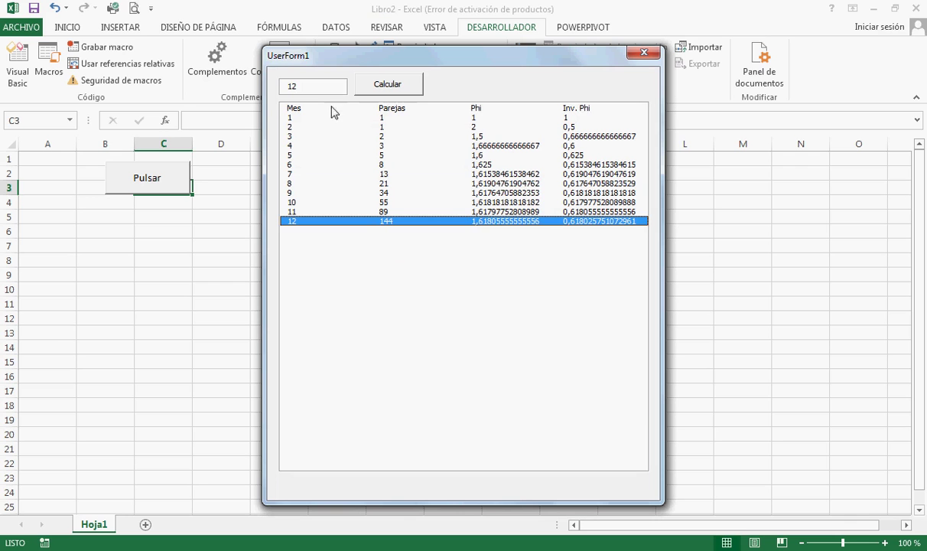
# Recalculate the table for 24 months, then close the form.
pyautogui.doubleClick(291, 86)
pyautogui.write('24')
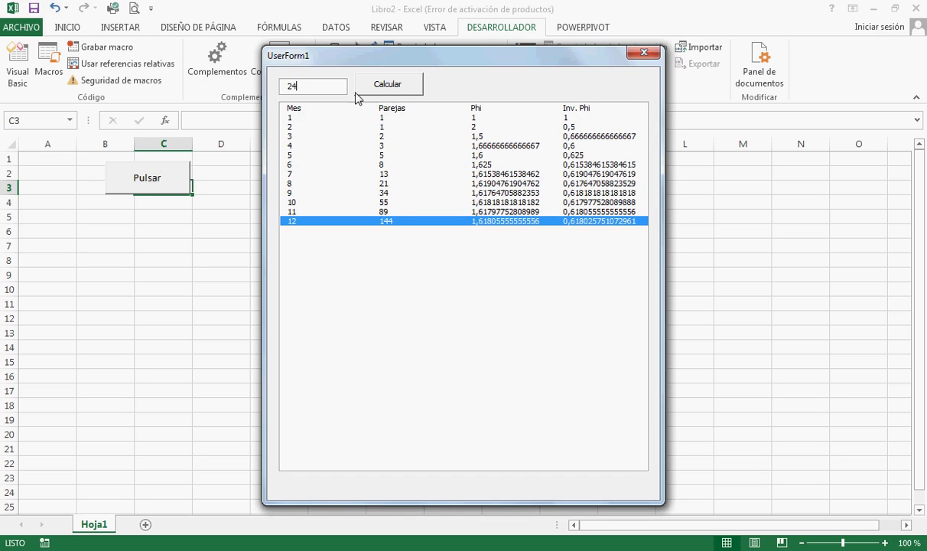
pyautogui.click(392, 89)
pyautogui.moveTo(455, 164); pyautogui.dragTo(459, 335)
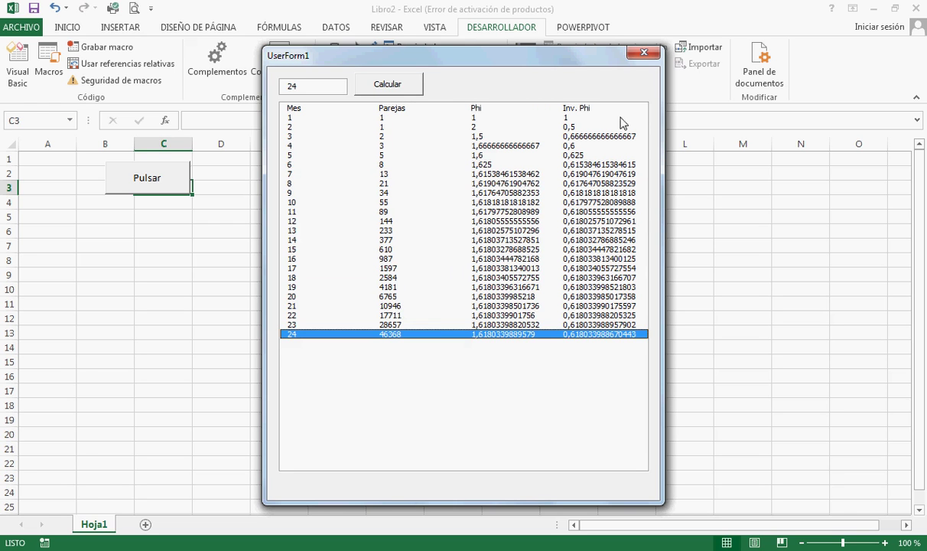
pyautogui.click(644, 52)
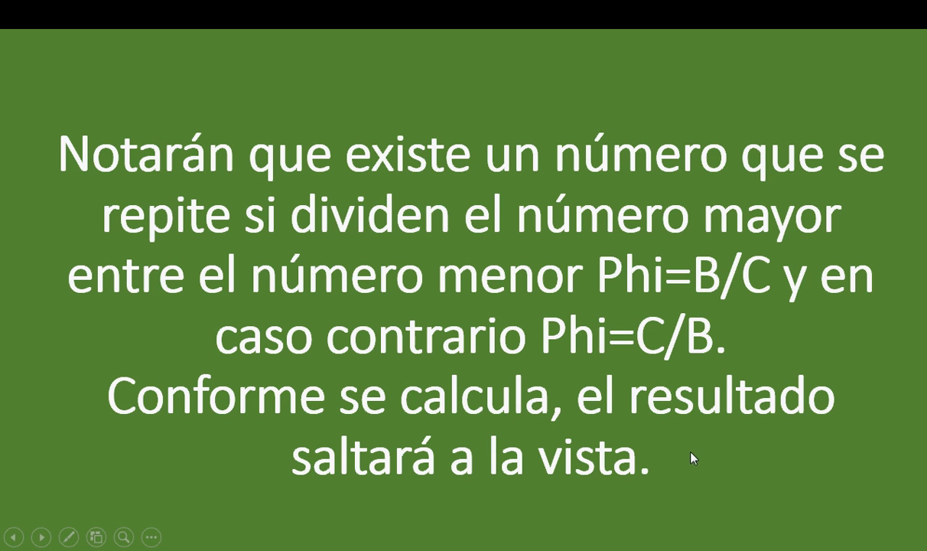
# Advance the slideshow past the slide on the repeating Phi number.
pyautogui.click(667, 459)
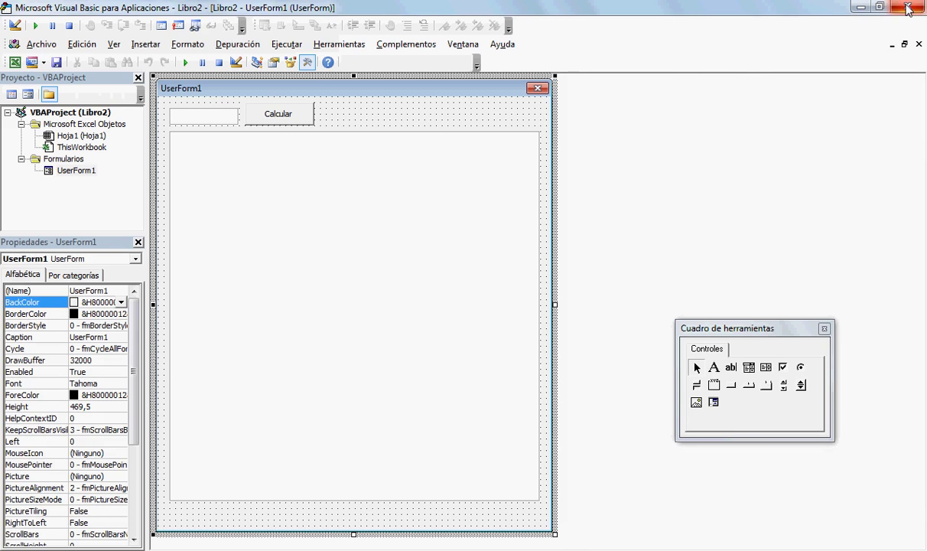
# Close the editor, enable design mode and open the Pulsar button's click code.
pyautogui.click(907, 10)
pyautogui.click(275, 203)
pyautogui.click(366, 73)
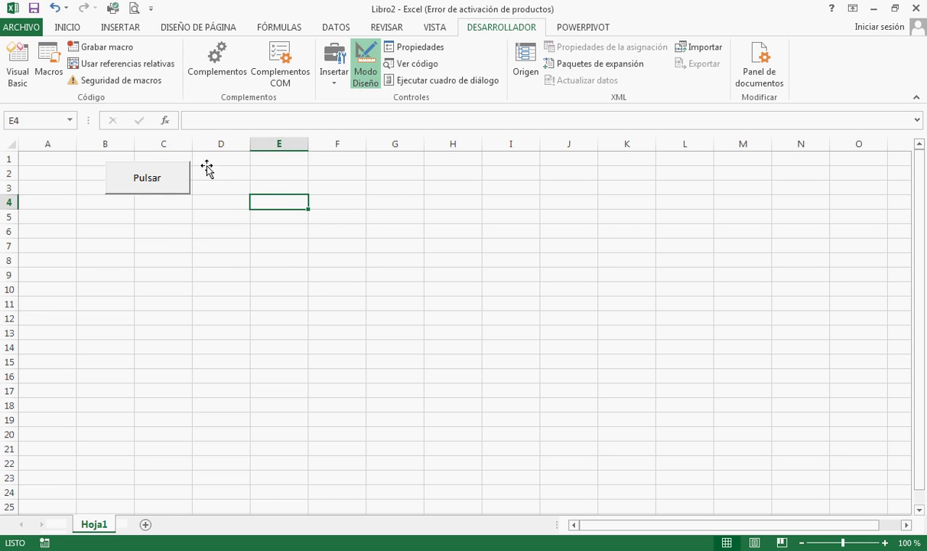
pyautogui.rightClick(161, 172)
pyautogui.click(222, 245)
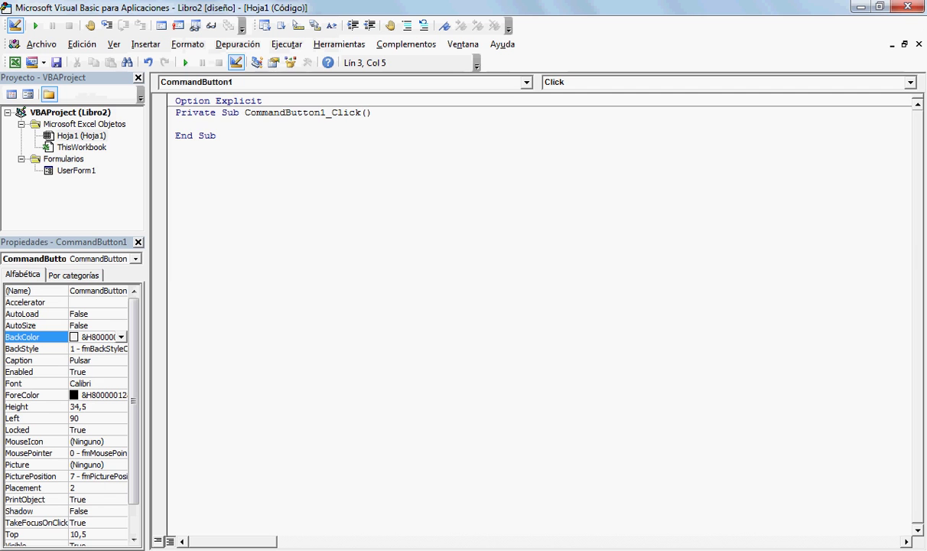
# Enter UserForm1.Show in the click code, leave design mode and click Pulsar.
pyautogui.write('userform')
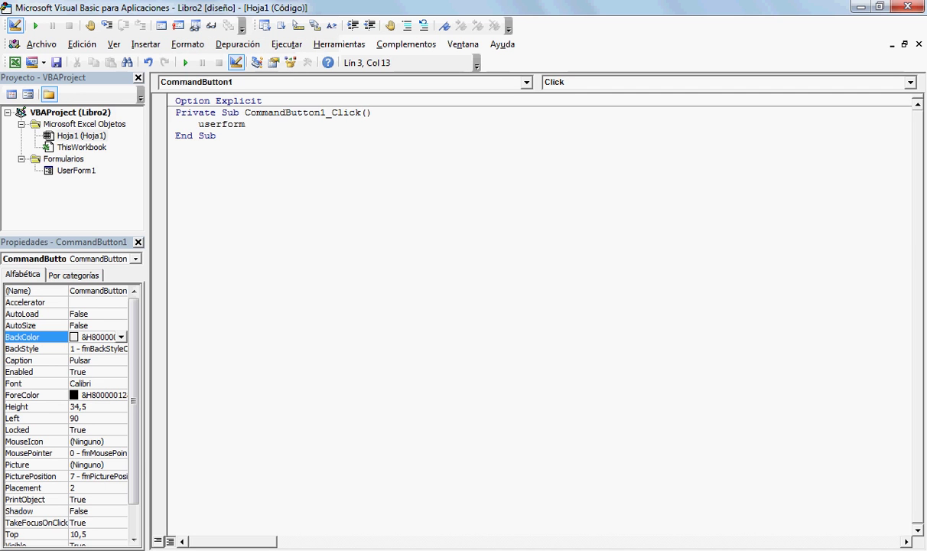
pyautogui.write('.s')
pyautogui.press('Tab')
pyautogui.click(235, 211)
pyautogui.click(861, 7)
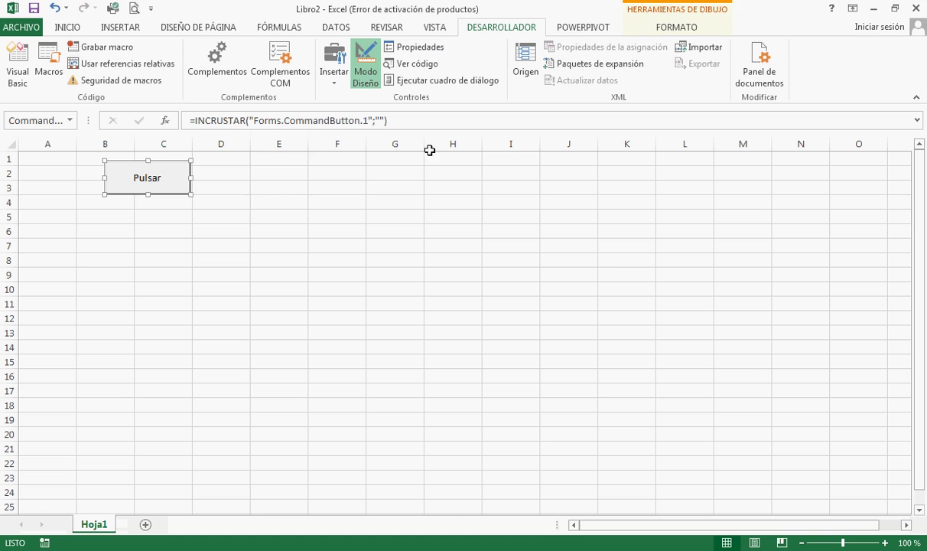
pyautogui.click(358, 71)
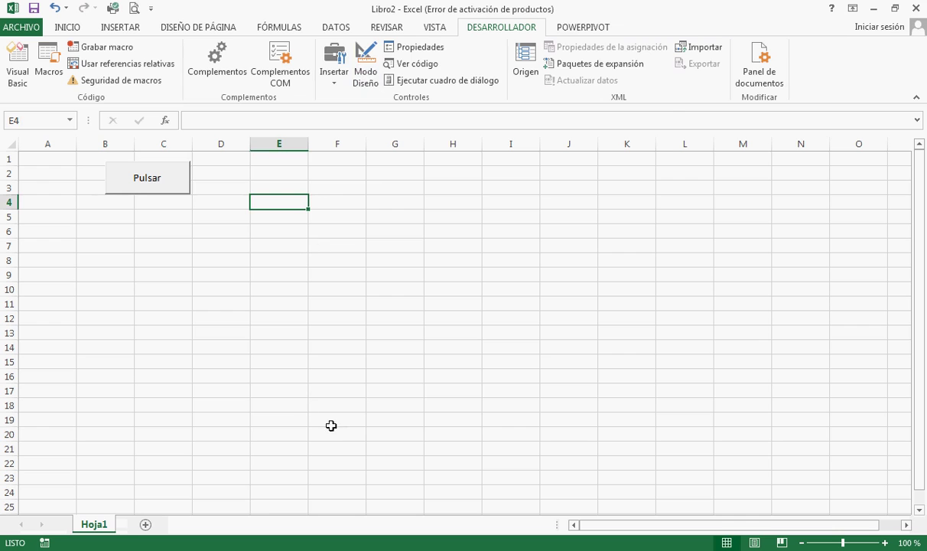
pyautogui.click(156, 175)
pyautogui.write('6')
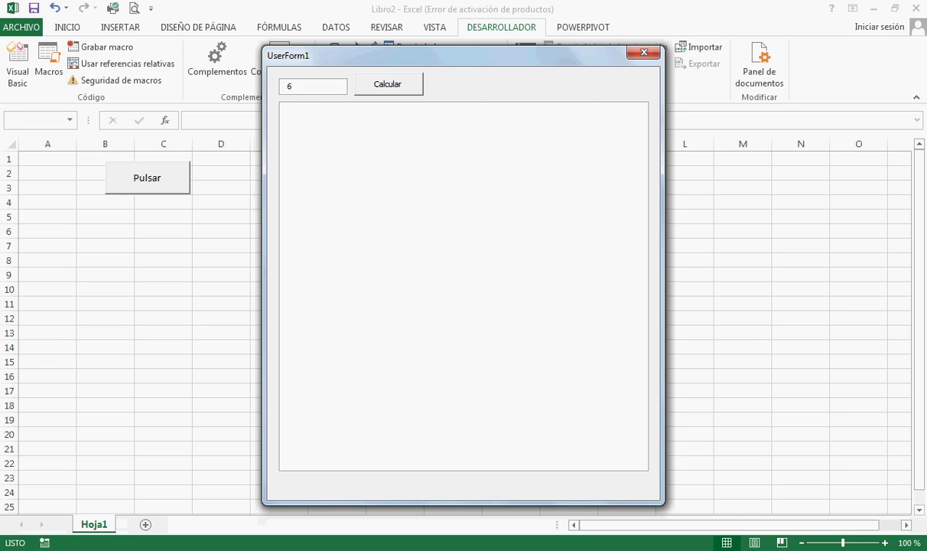
# Calculate the ratio table for 6, then 24, then 36 months.
pyautogui.click(392, 93)
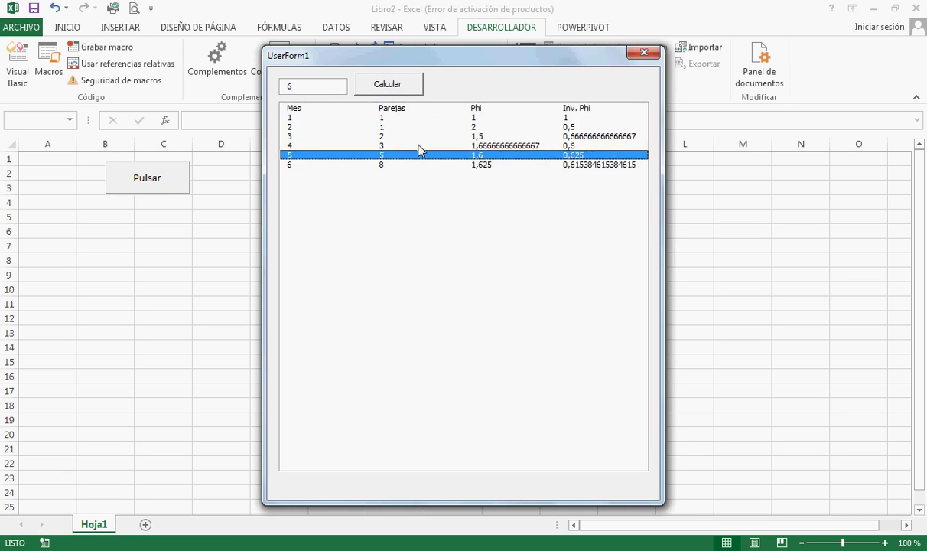
pyautogui.moveTo(419, 116); pyautogui.dragTo(406, 165)
pyautogui.moveTo(294, 86); pyautogui.dragTo(276, 95)
pyautogui.write('24')
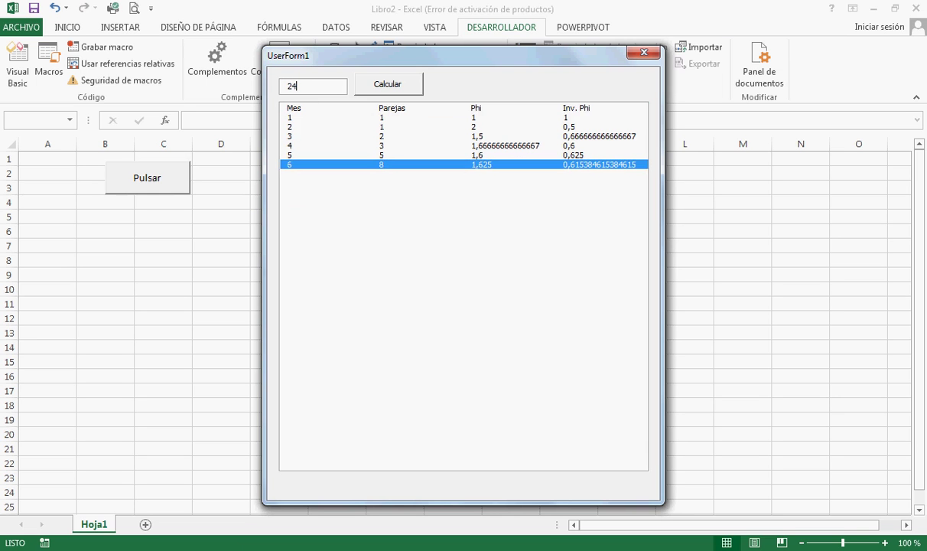
pyautogui.click(389, 85)
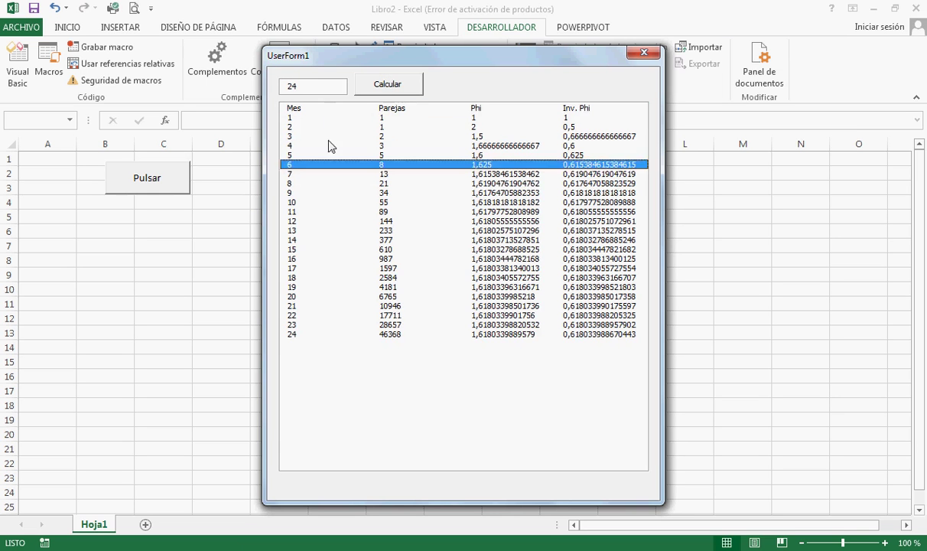
pyautogui.moveTo(295, 85); pyautogui.dragTo(269, 87)
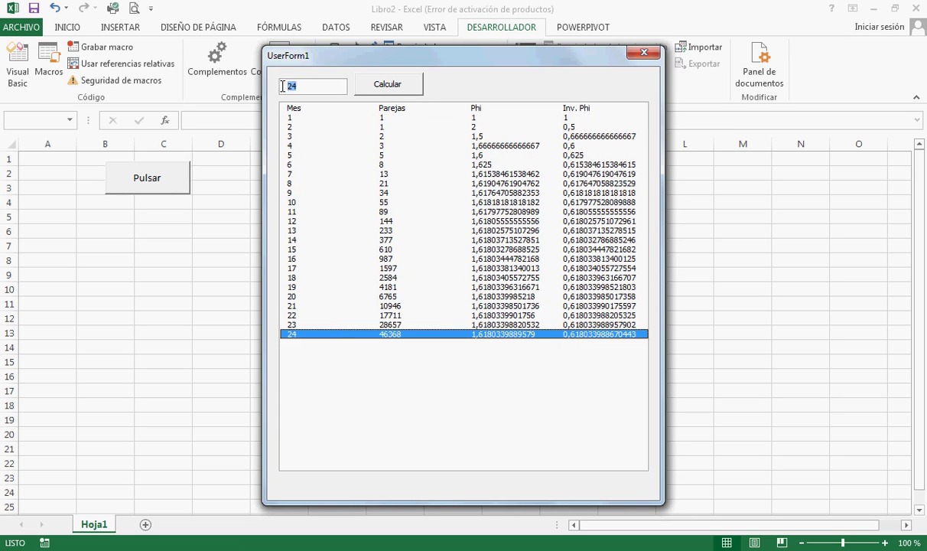
pyautogui.write('36')
pyautogui.click(387, 84)
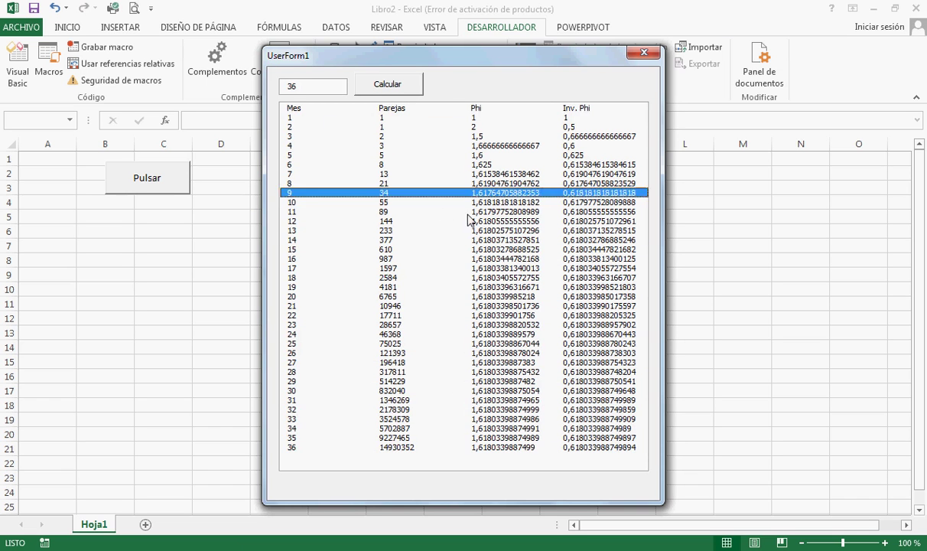
# Close the form and advance the slideshow to the 'Fin de la presentación.' slide.
pyautogui.click(644, 52)
pyautogui.click(338, 469)
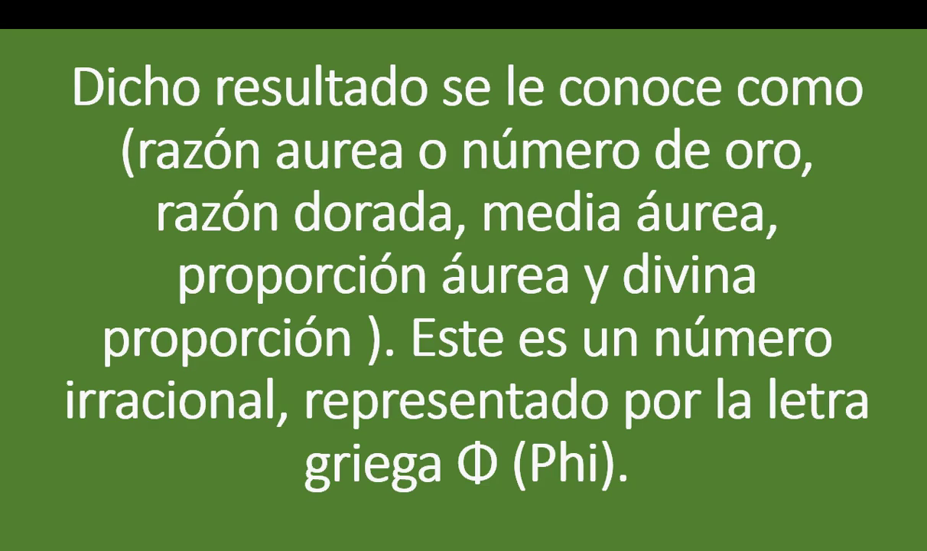
pyautogui.press('Right')
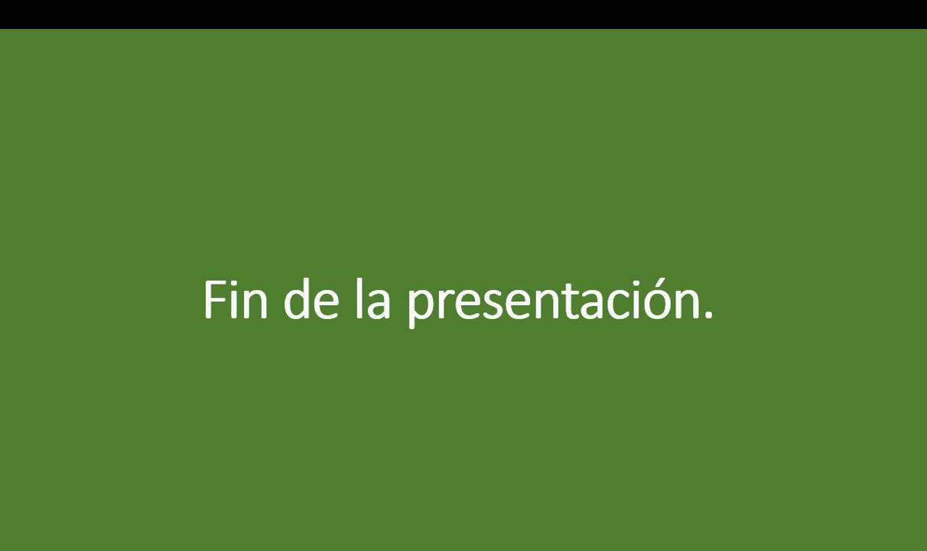